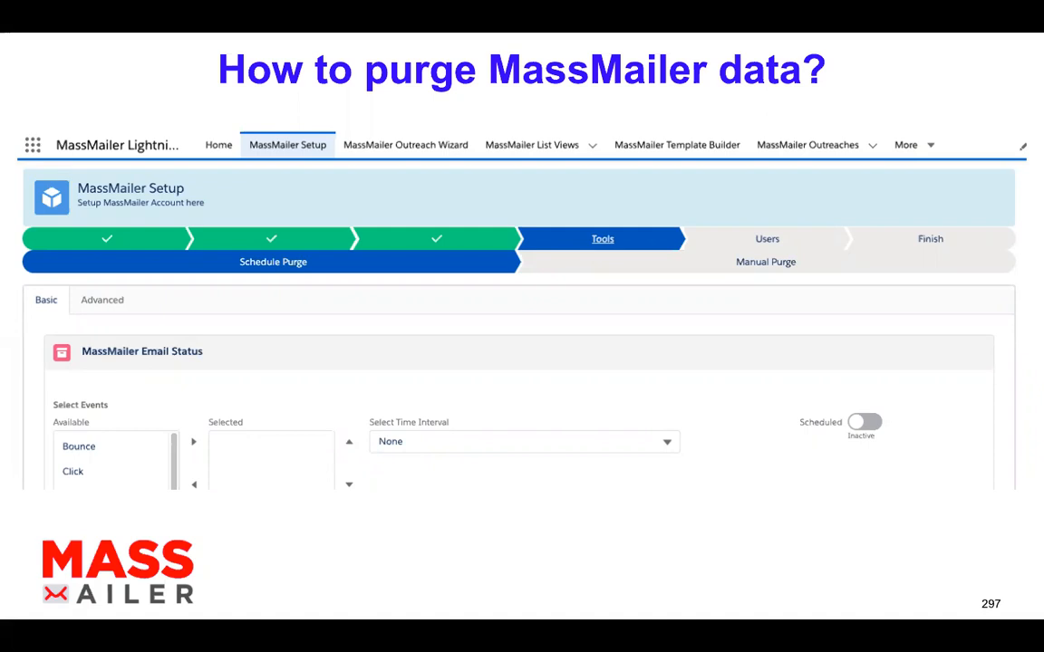
Leave the slideshow, switch to Salesforce and open the MassMailer Lightning app by searching for "mass"
key(Escape)
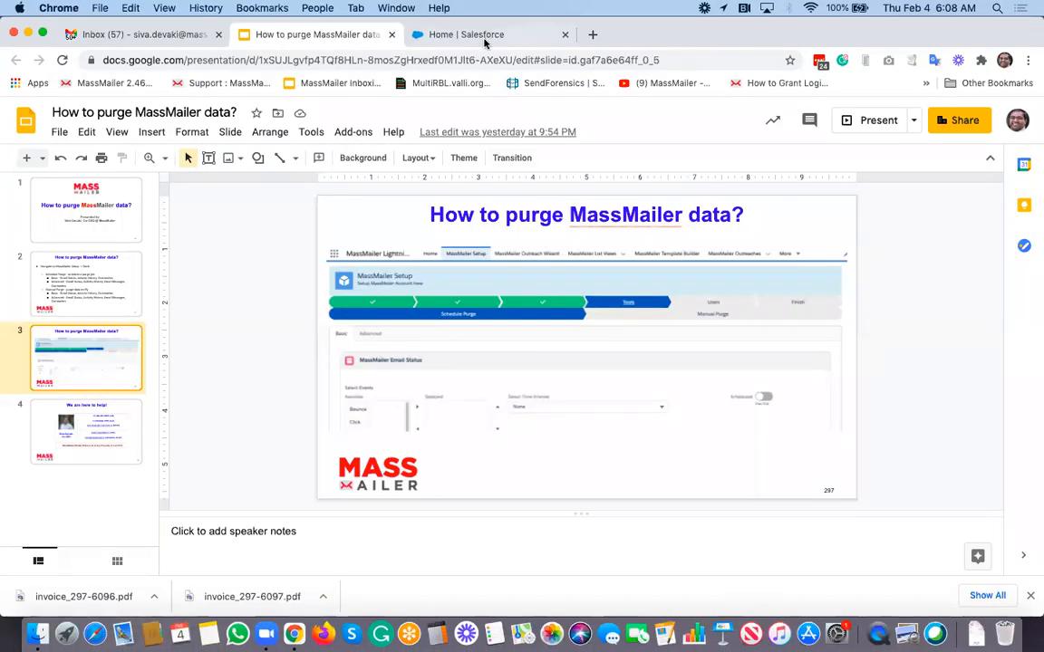
click(485, 36)
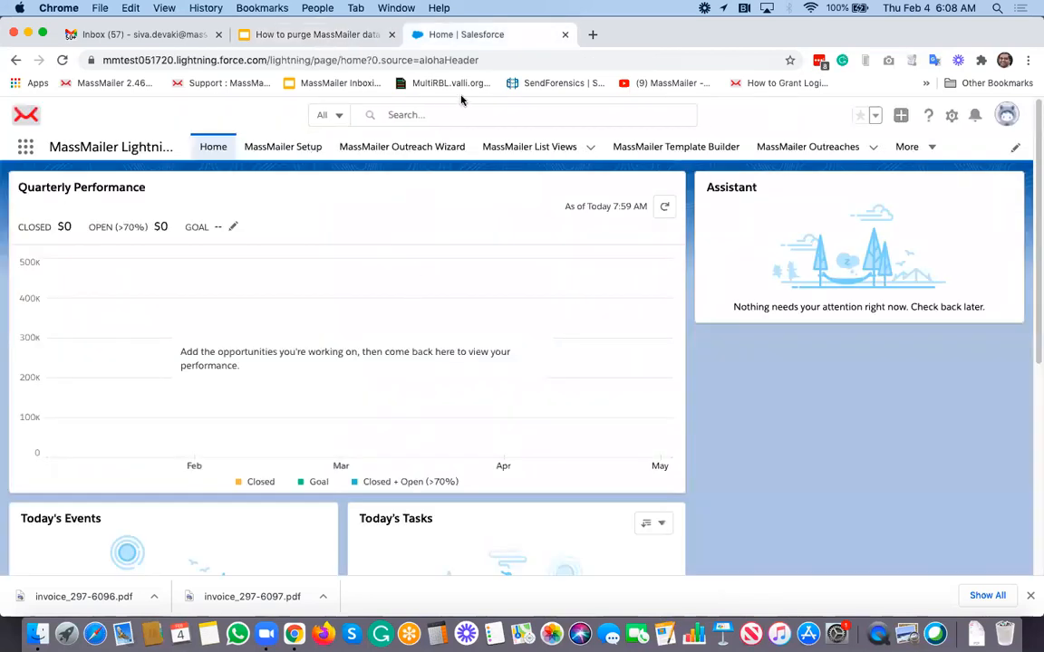
click(26, 149)
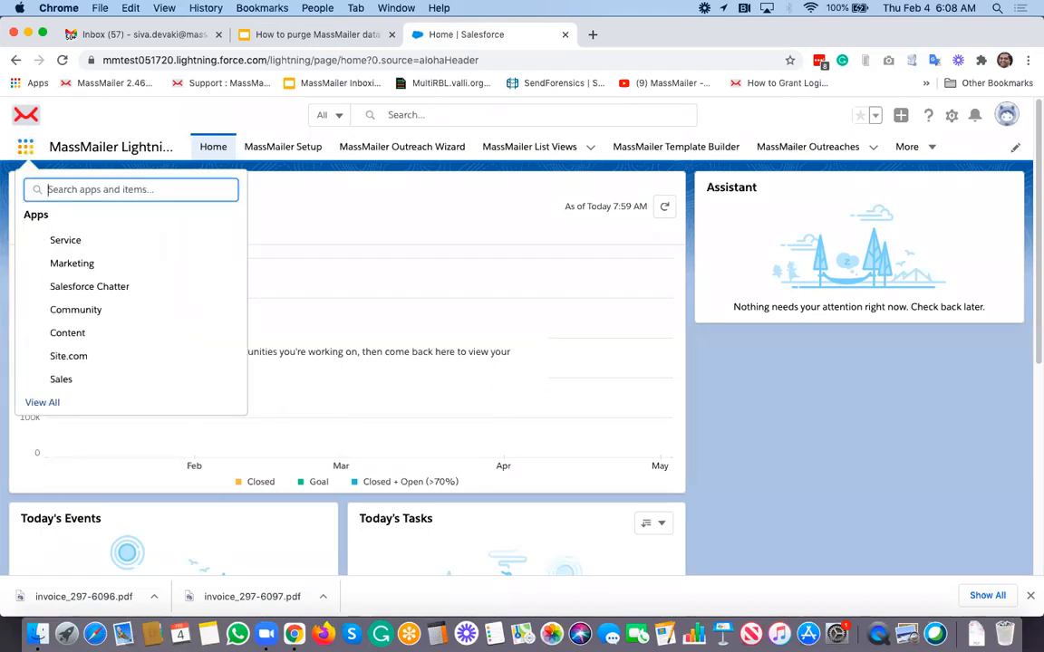
text(mass)
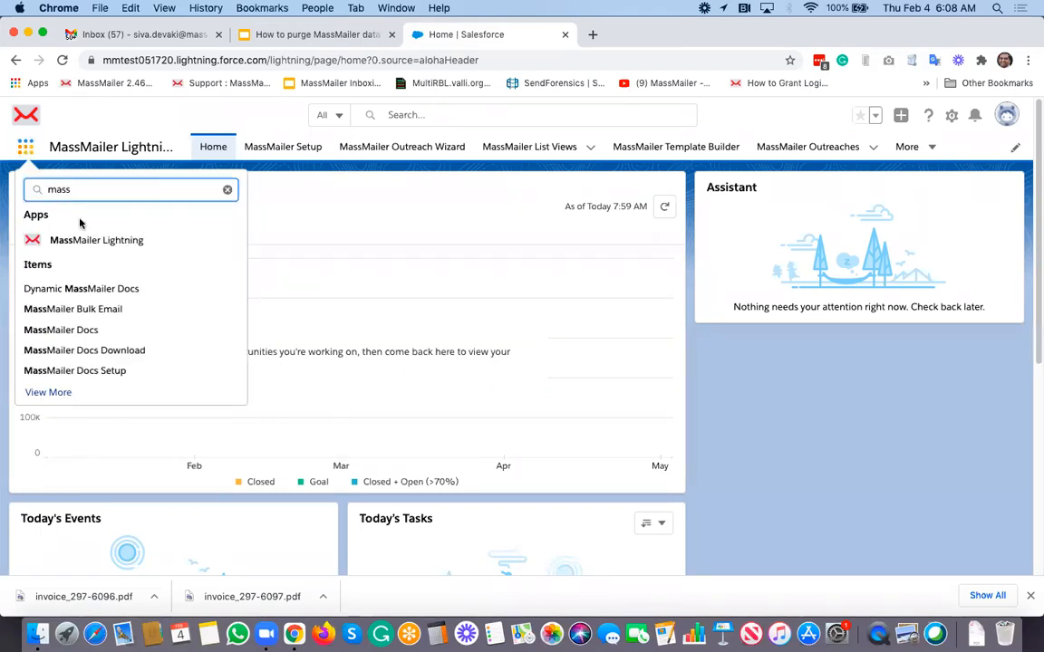
click(110, 233)
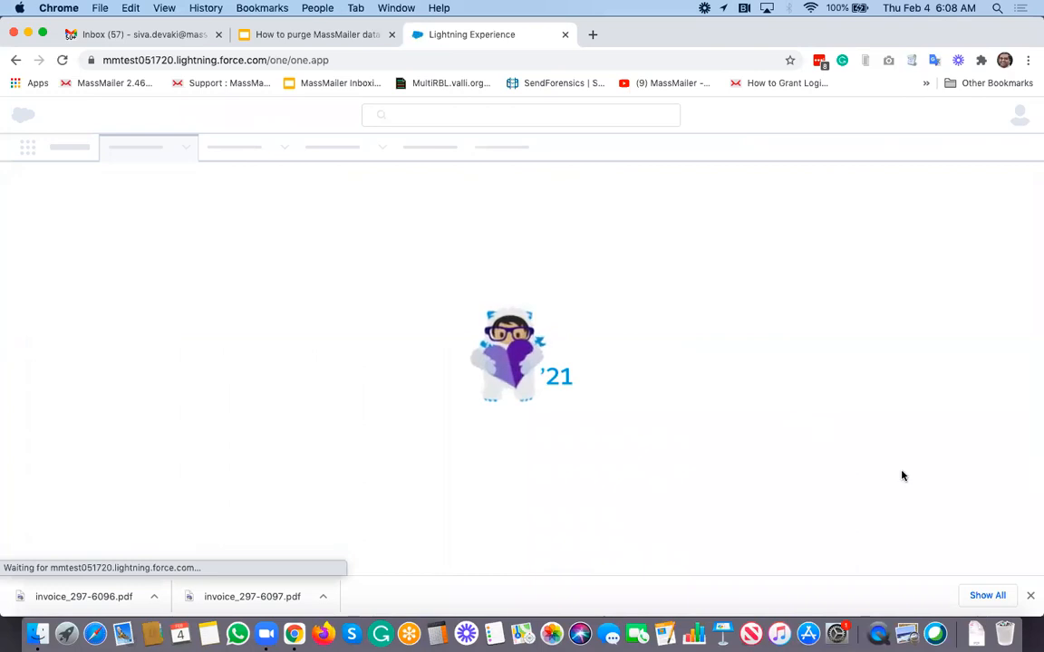
click(1030, 595)
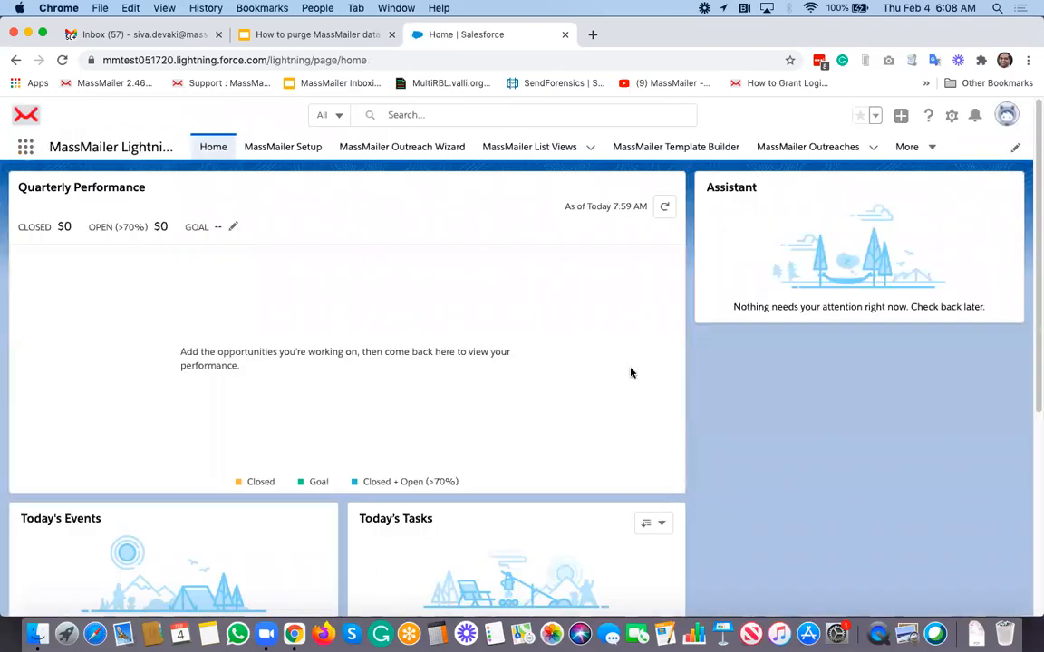
Open the Tools stage of MassMailer Setup with its Schedule Purge settings
click(297, 149)
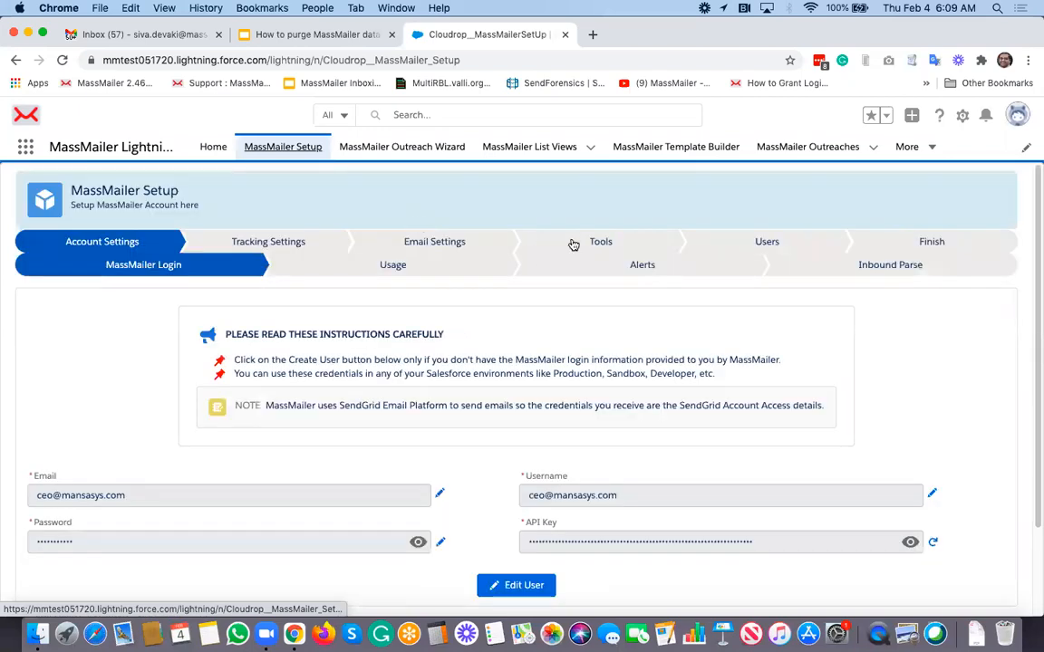
click(573, 245)
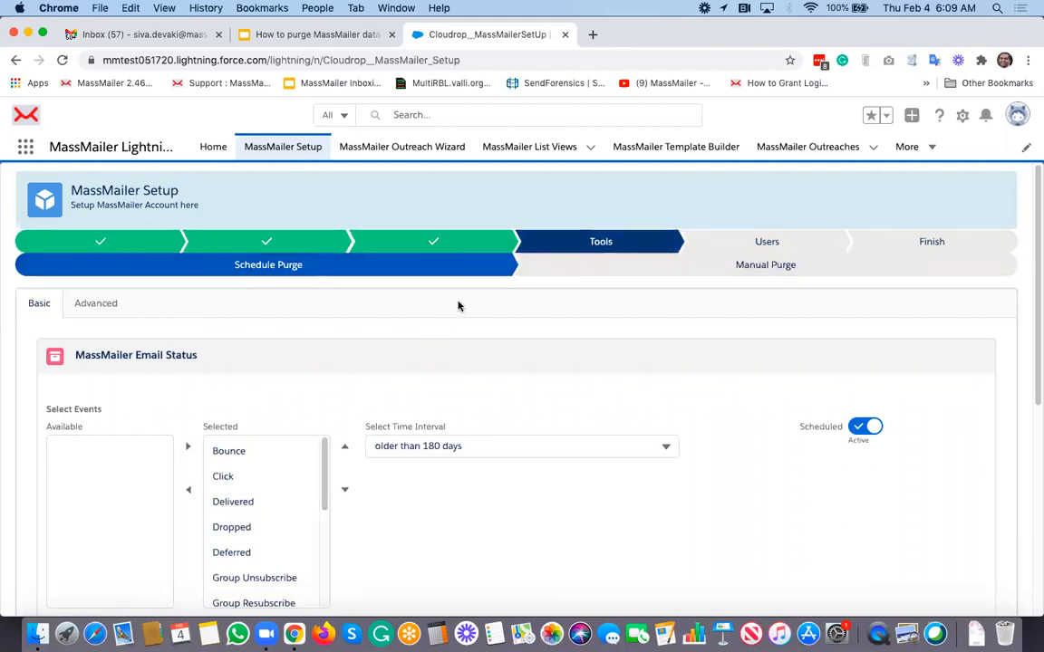
scroll(447, 308, down, 2)
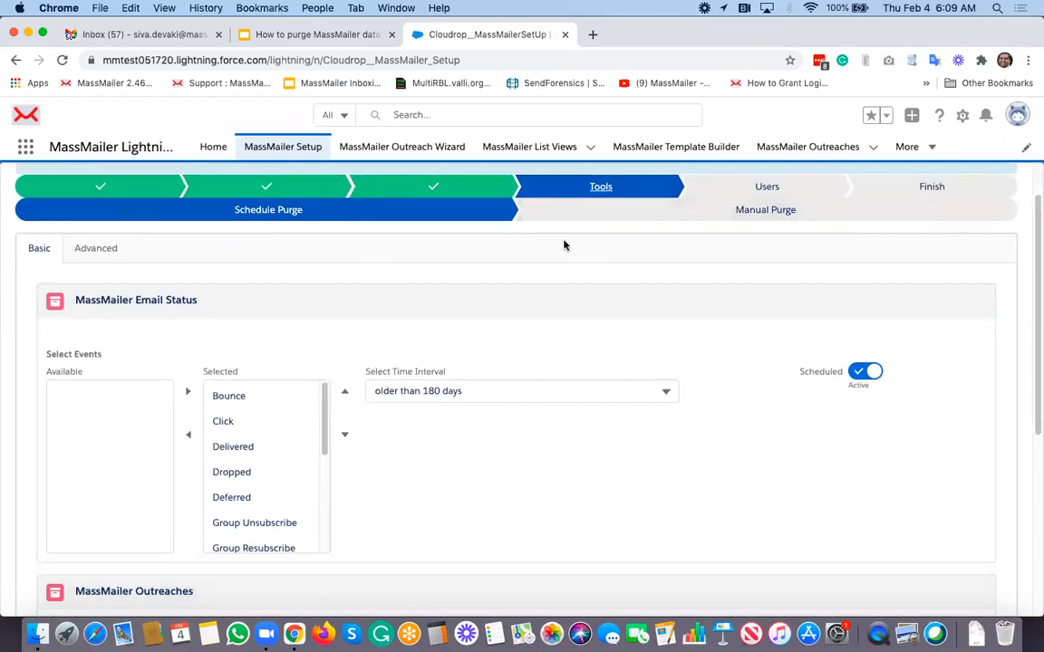
View the advanced Schedule Purge settings and the basic and advanced Manual Purge settings, and return to Schedule Purge
click(110, 249)
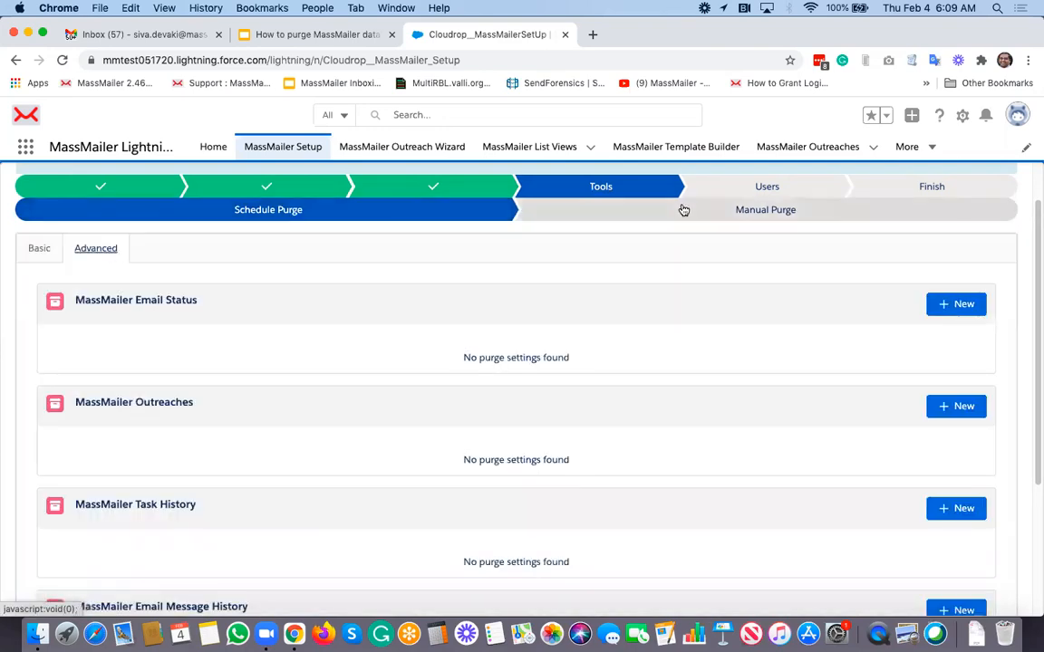
click(682, 209)
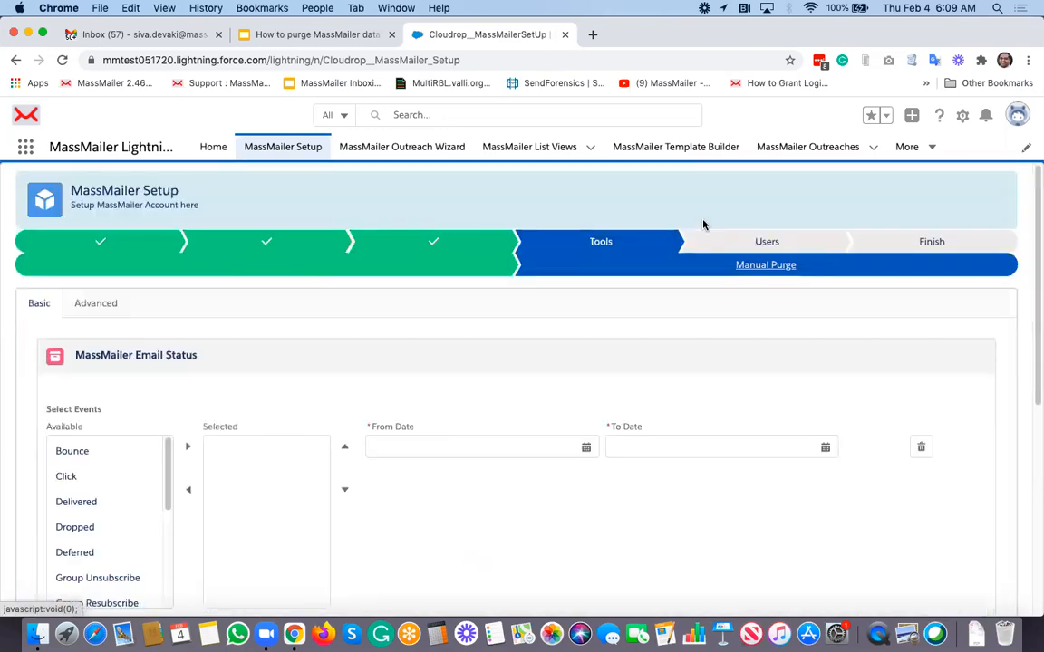
click(91, 306)
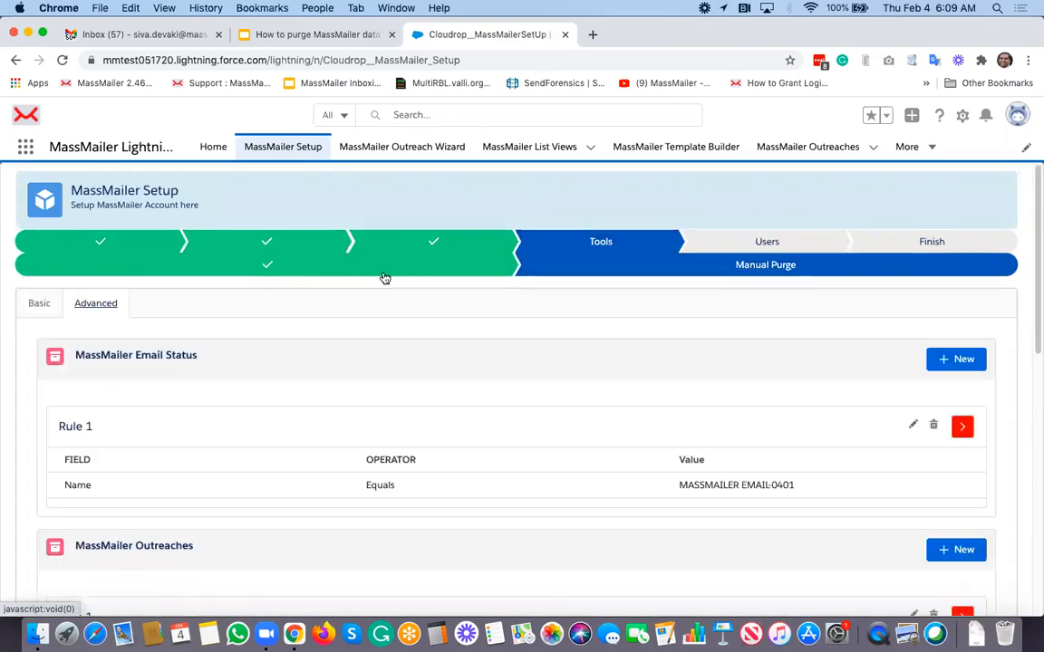
click(384, 278)
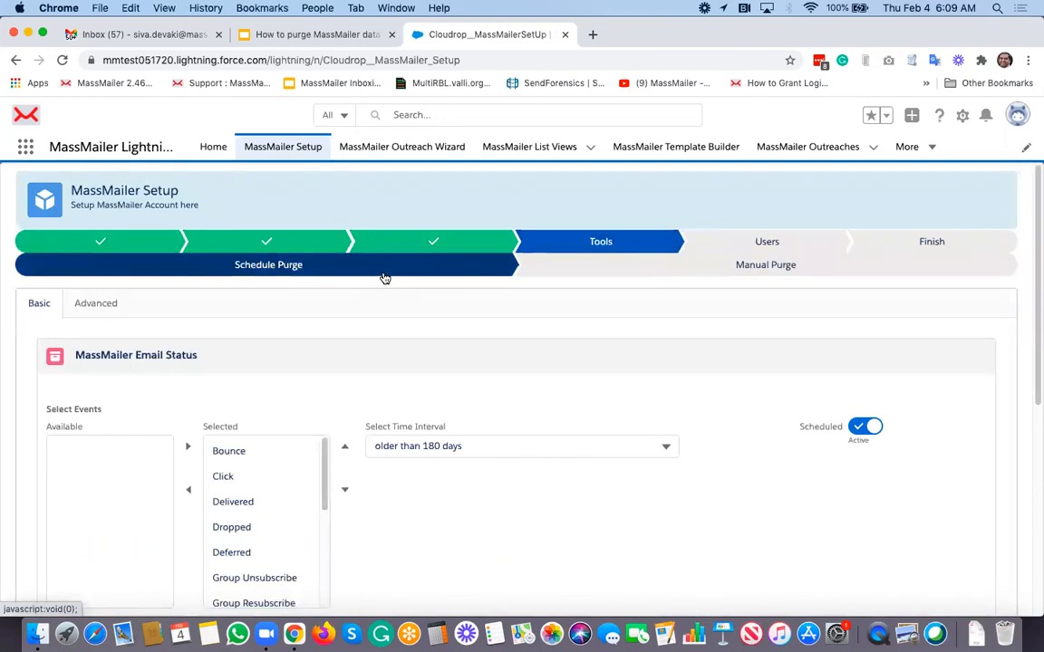
Try to set the scheduled purge interval for MassMailer Email Status to older than 30 days
scroll(384, 278, down, 3)
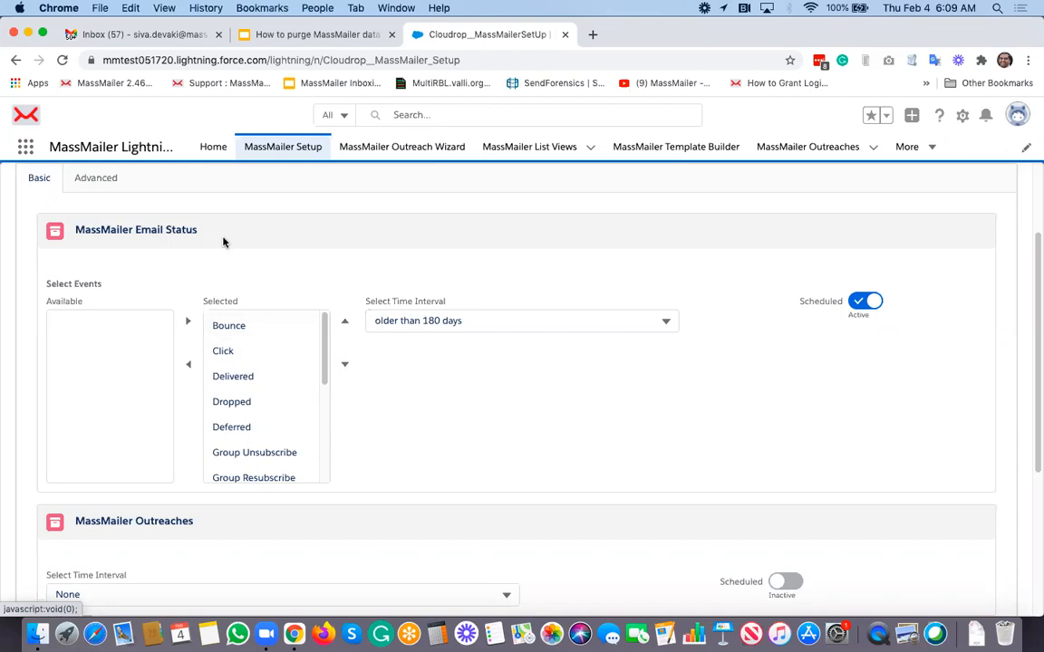
click(418, 320)
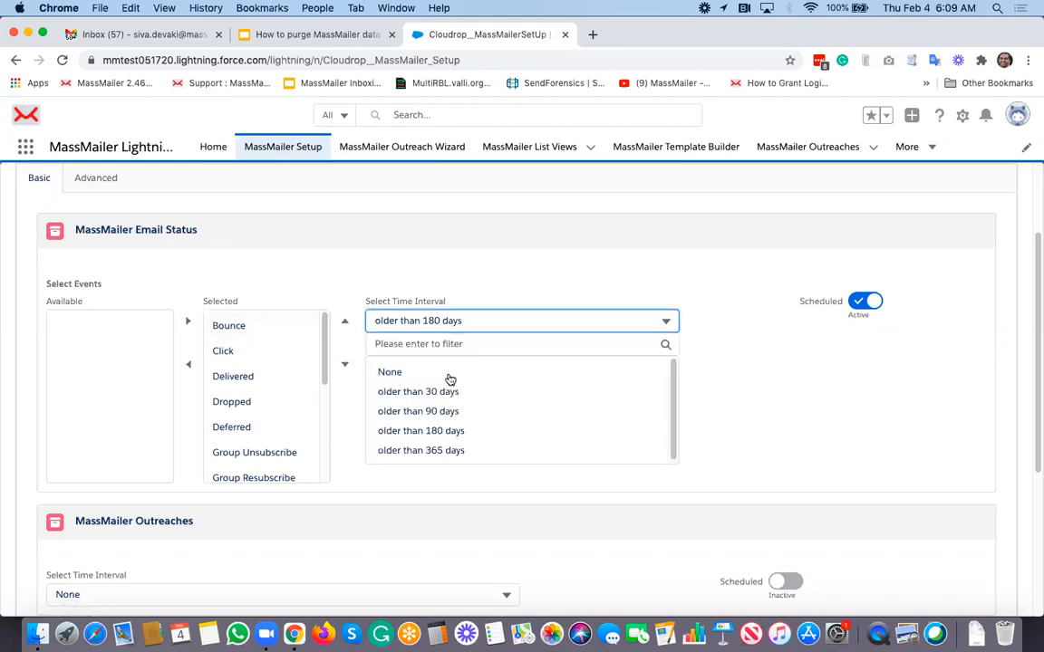
click(431, 328)
click(443, 328)
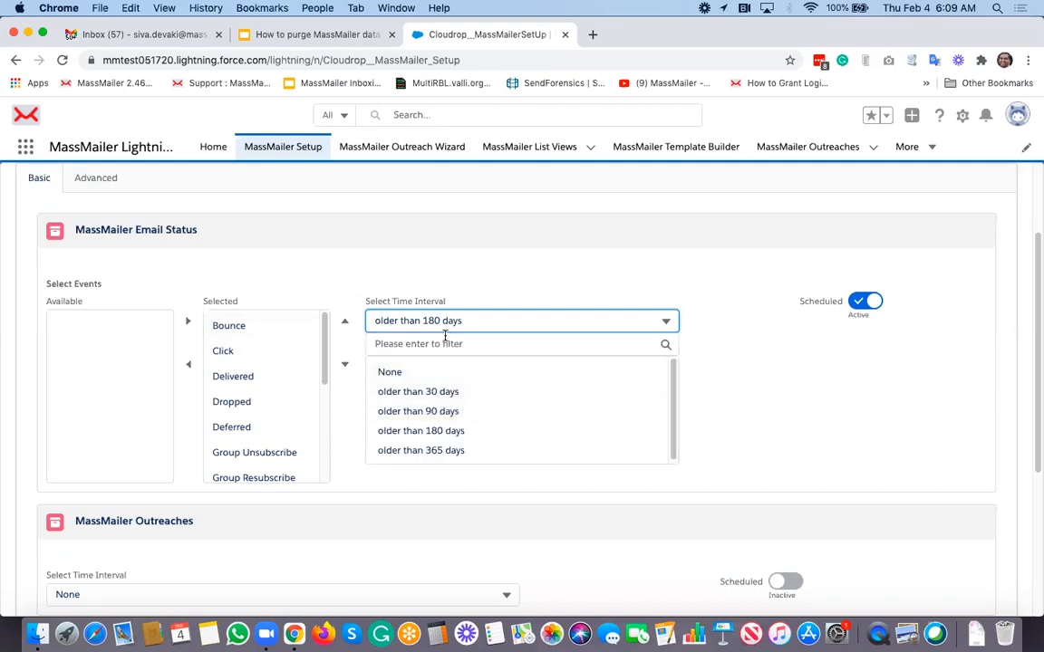
click(425, 395)
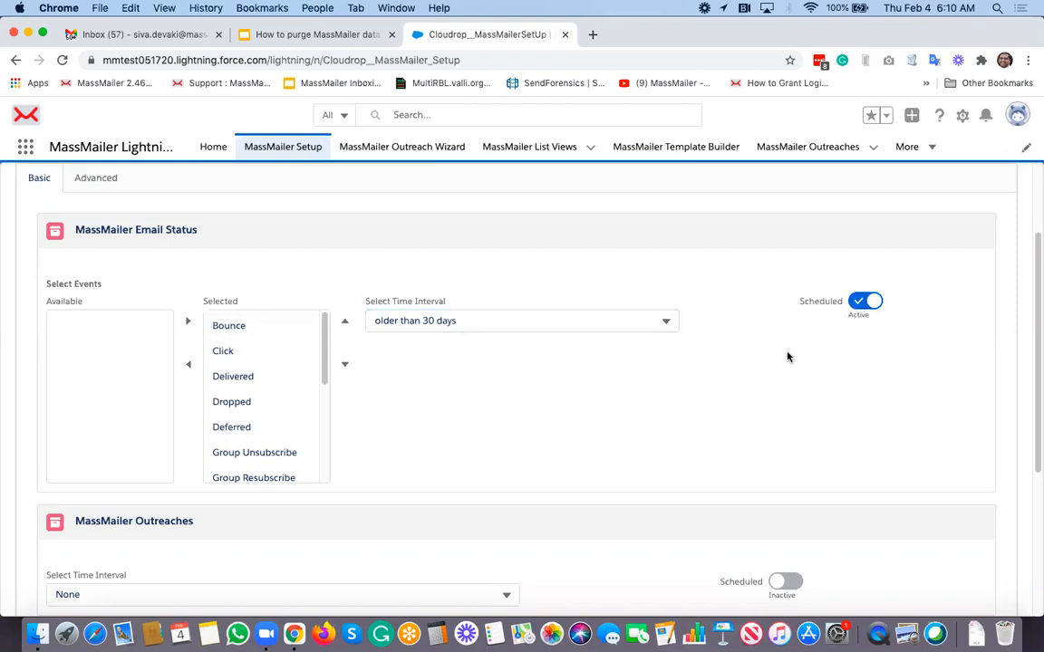
Set the MassMailer Activity History purge interval to older than 30 days and activate its schedule
scroll(788, 357, down, 5)
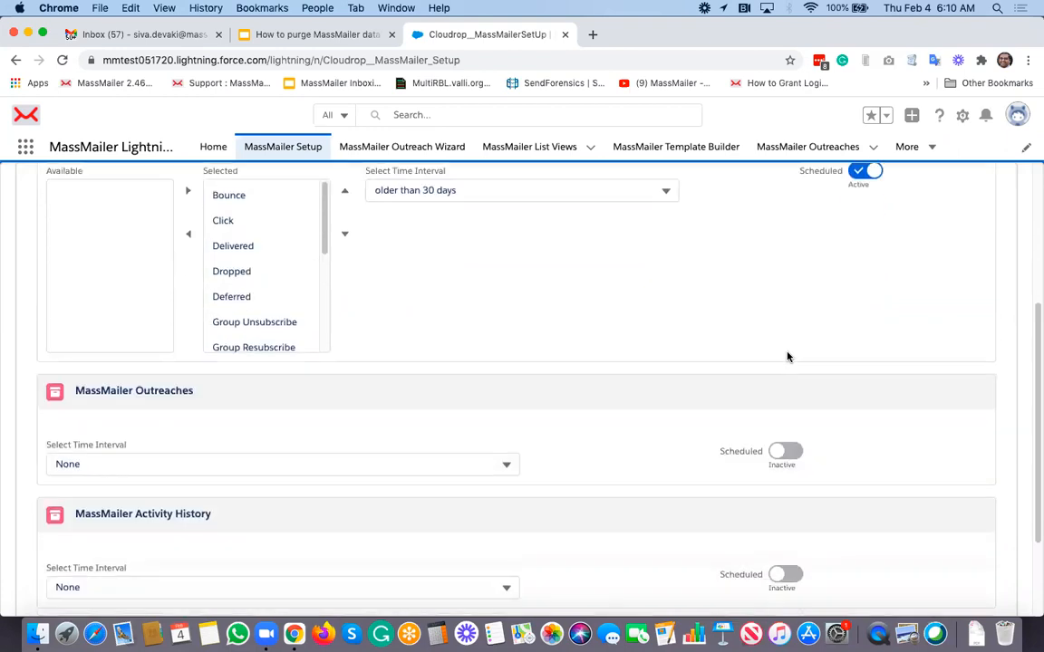
scroll(787, 357, up, 5)
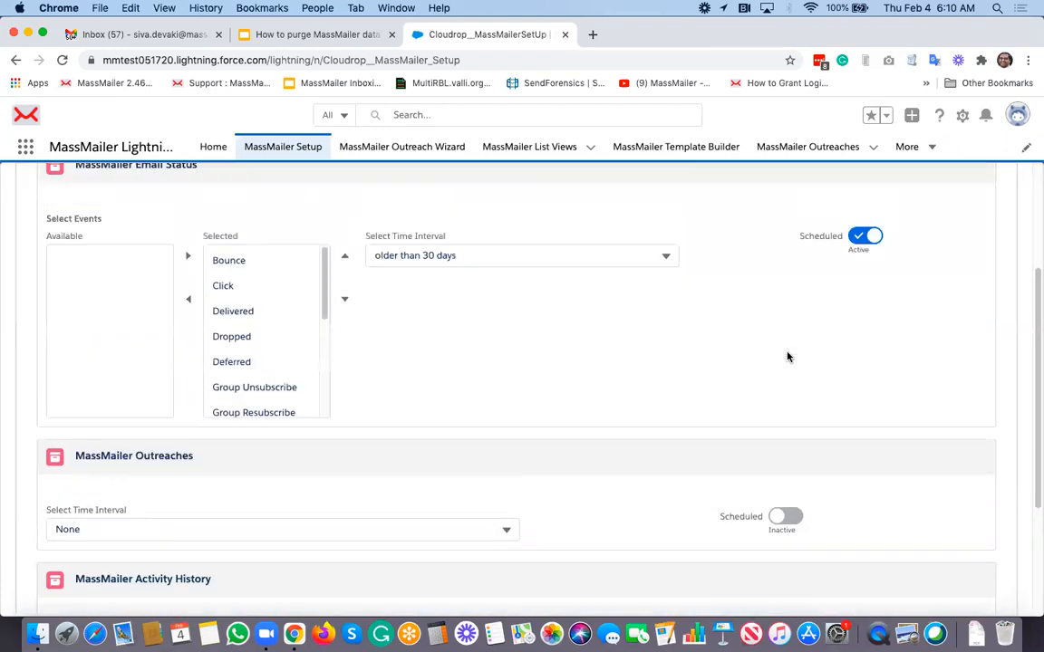
scroll(787, 357, down, 4)
scroll(787, 357, down, 1)
click(347, 478)
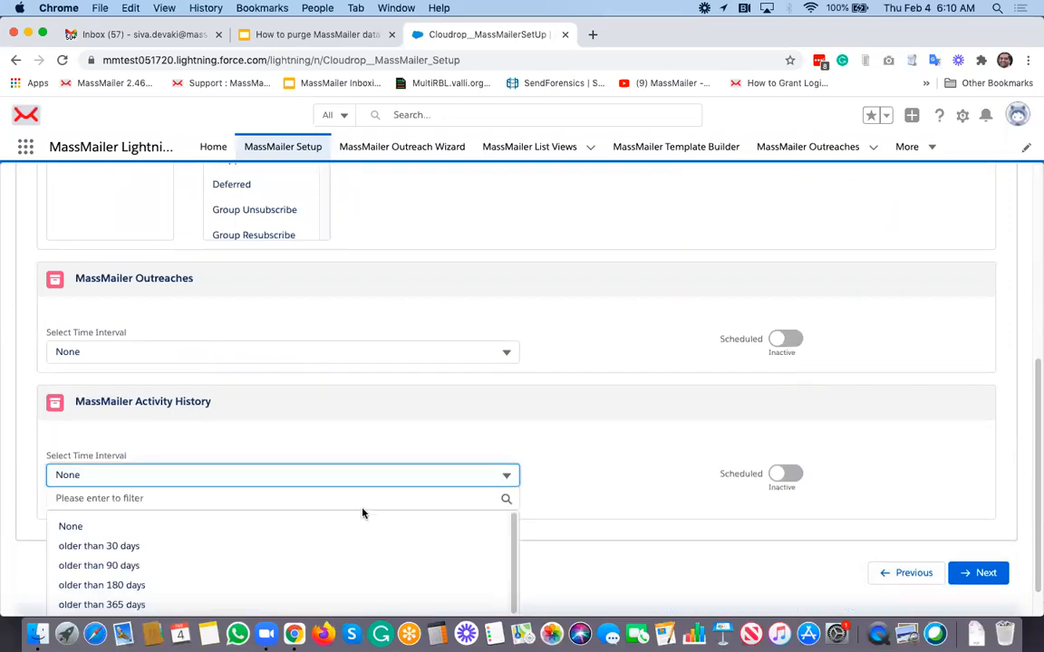
click(181, 545)
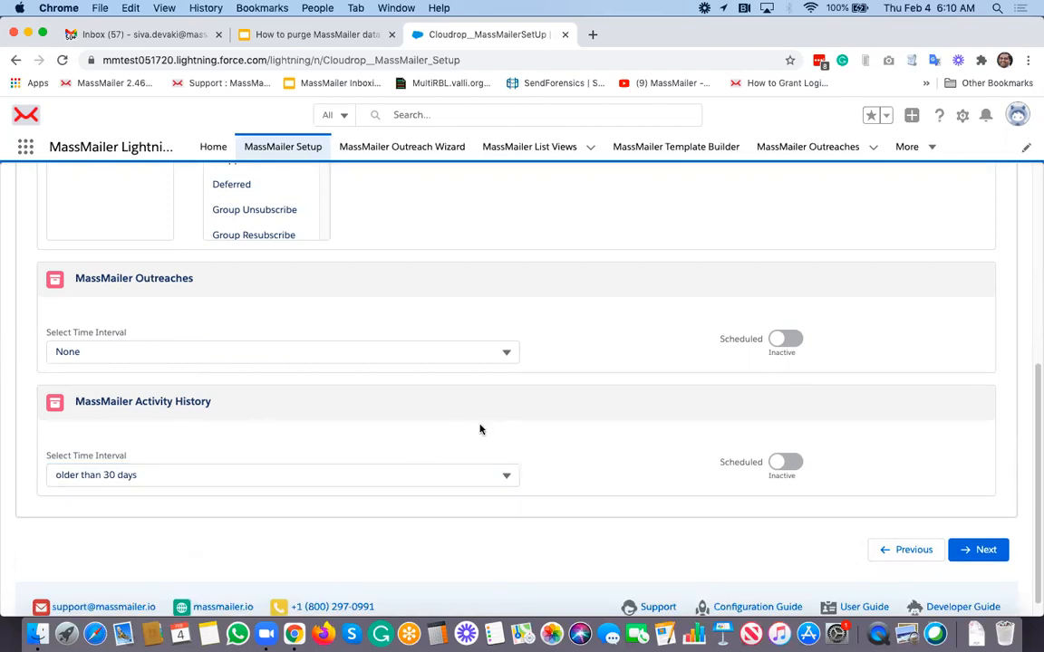
click(785, 462)
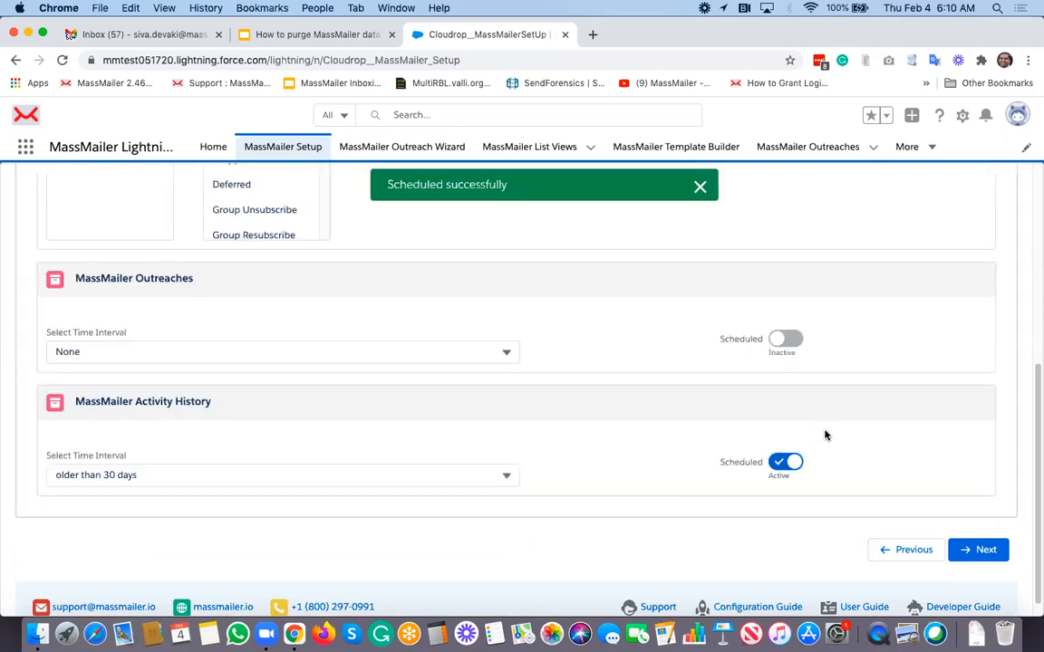
Set the time interval of the MassMailer Email Status purge to older than 30 days
scroll(824, 435, up, 5)
scroll(824, 435, down, 2)
scroll(825, 435, down, 1)
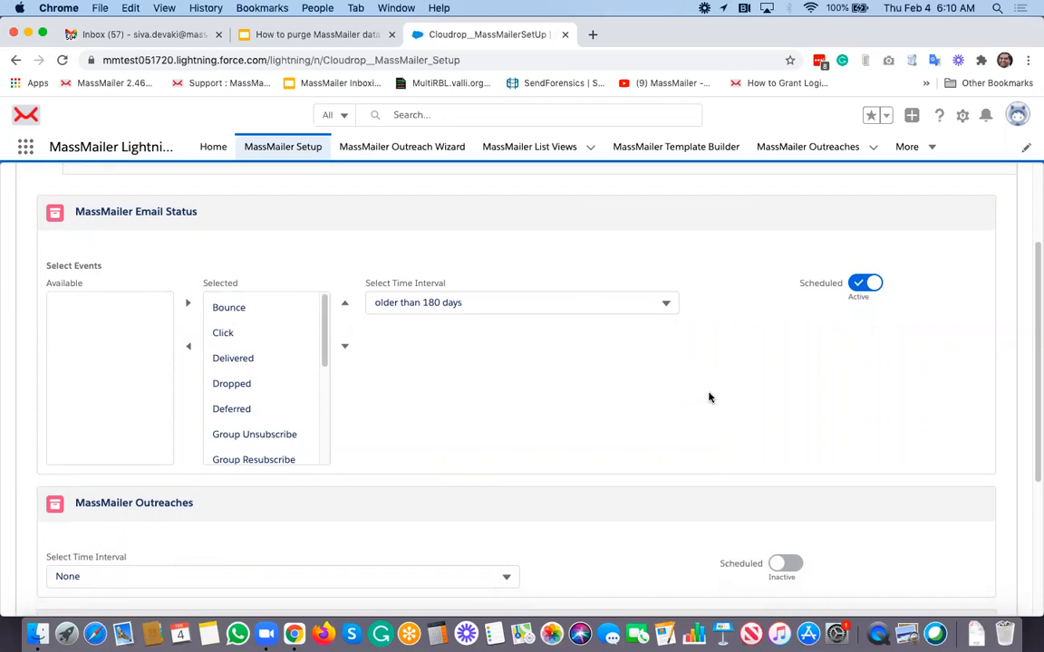
scroll(709, 397, up, 3)
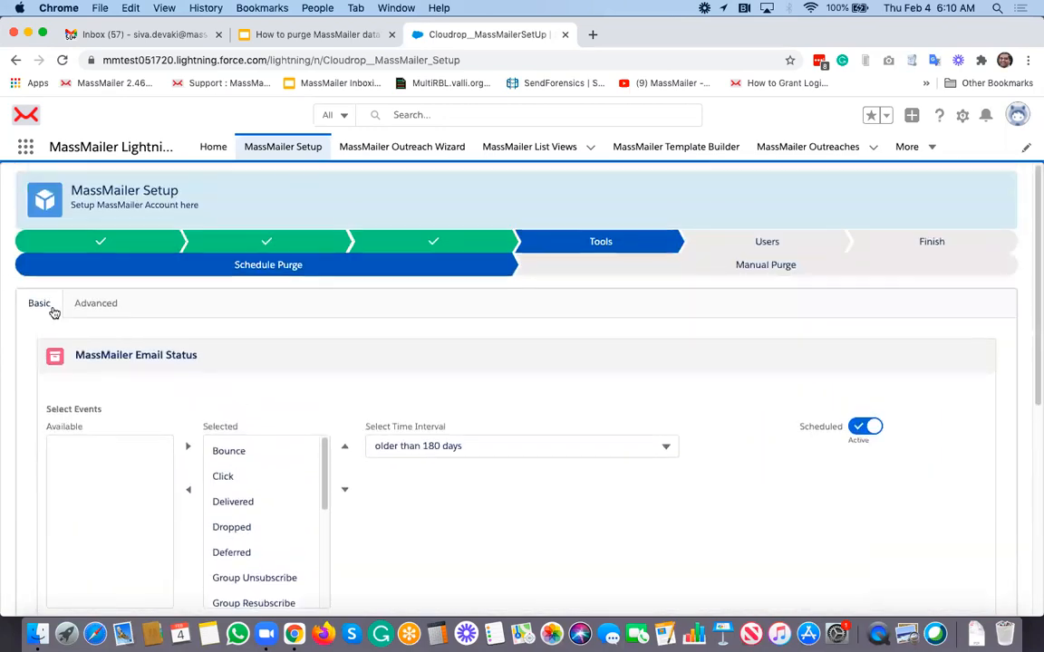
scroll(437, 365, down, 3)
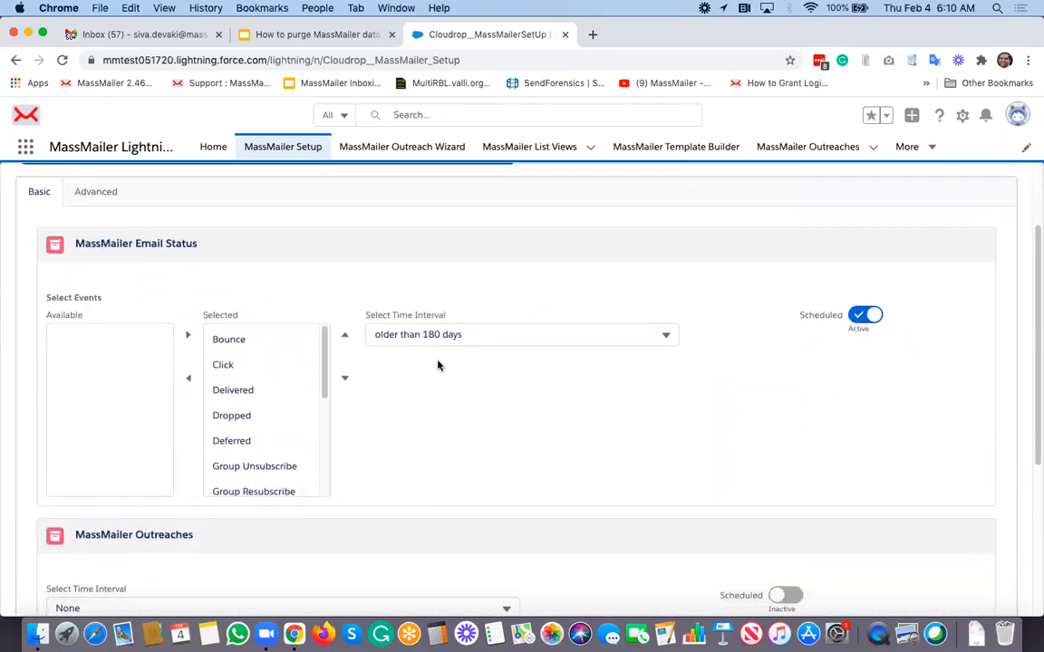
scroll(439, 370, down, 2)
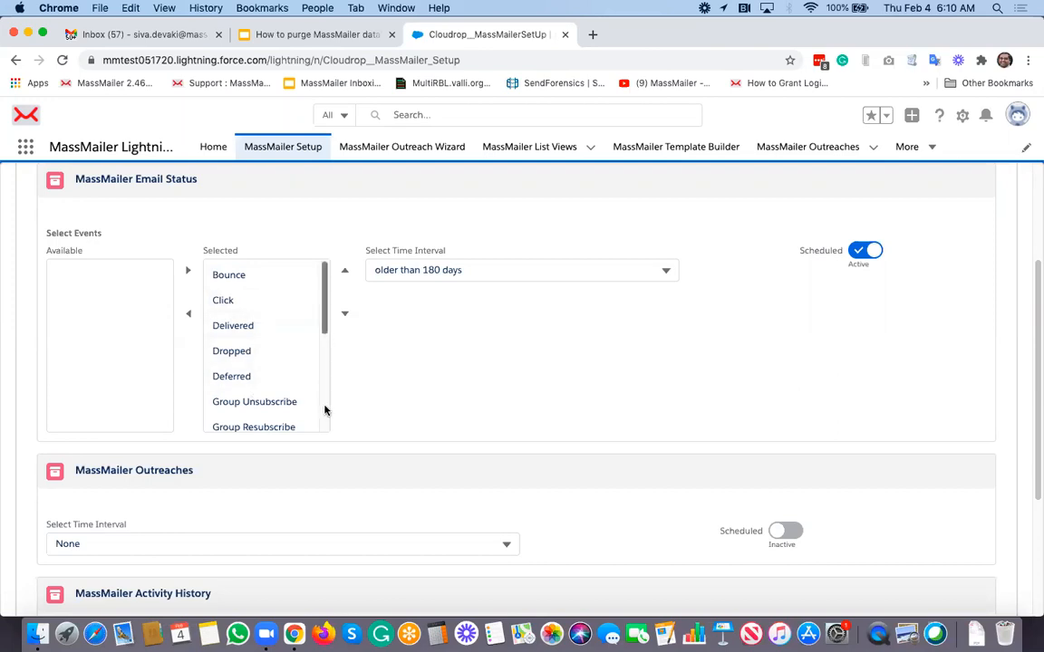
scroll(324, 410, down, 5)
scroll(335, 299, up, 5)
click(447, 270)
click(485, 341)
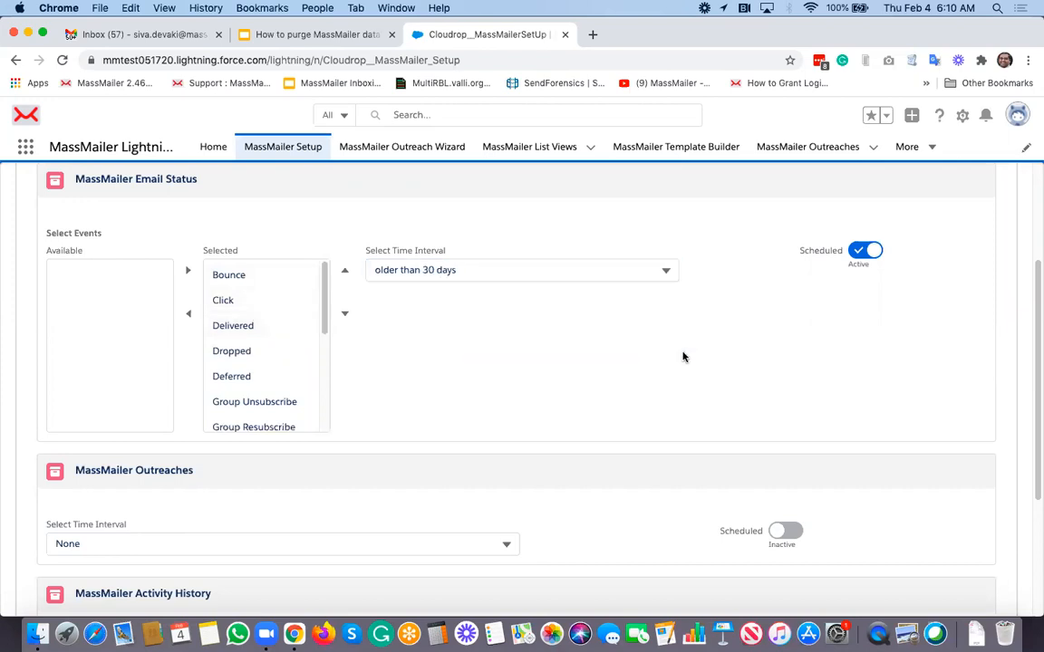
Deactivate the MassMailer Email Status schedule, check its selected events and activate the schedule again
click(865, 251)
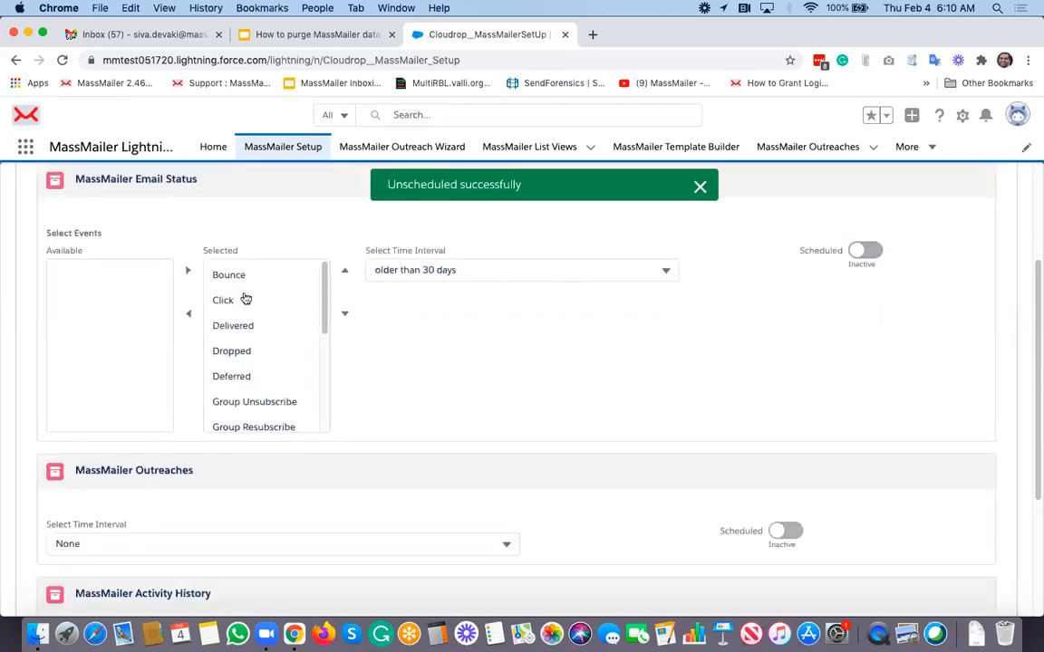
scroll(325, 412, down, 5)
scroll(324, 421, down, 1)
click(870, 254)
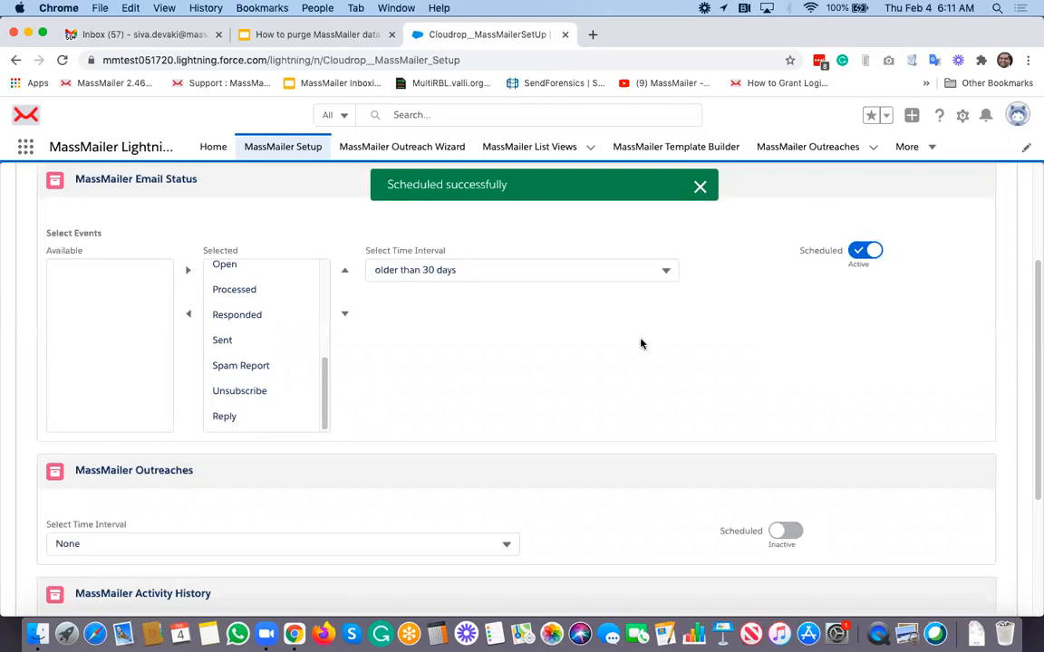
Set the MassMailer Outreaches purge interval to older than 30 days and activate its schedule
scroll(641, 343, down, 4)
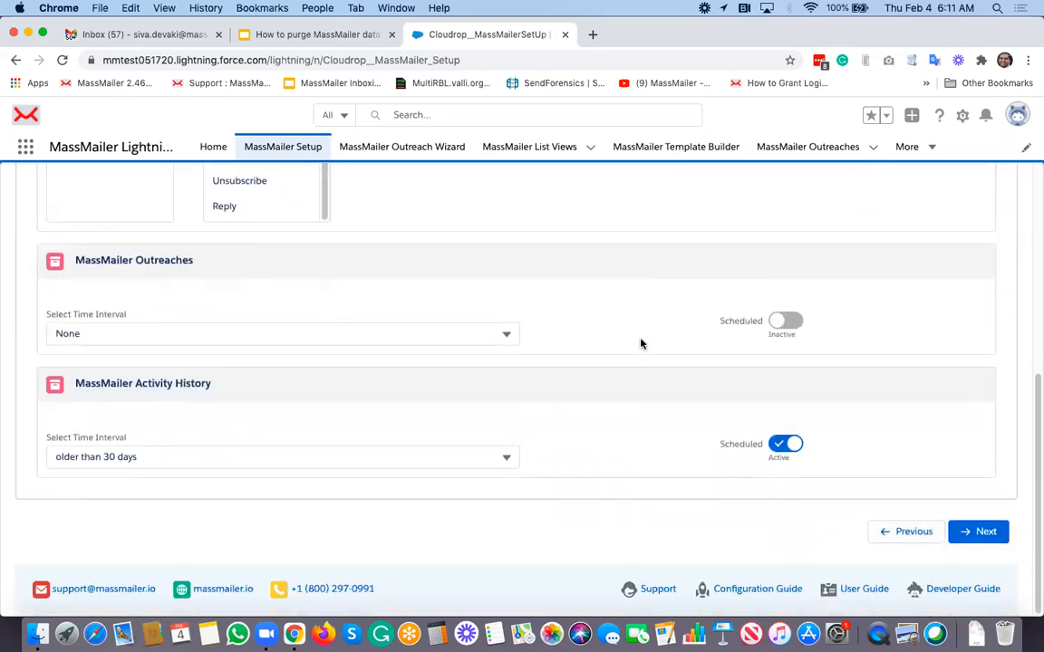
click(261, 335)
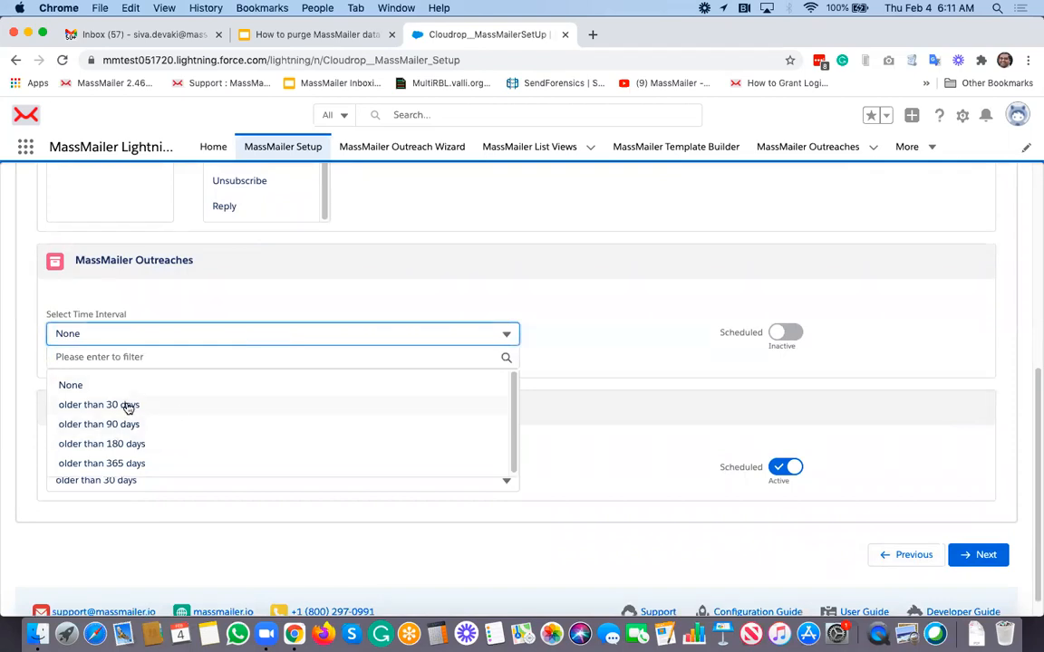
click(181, 404)
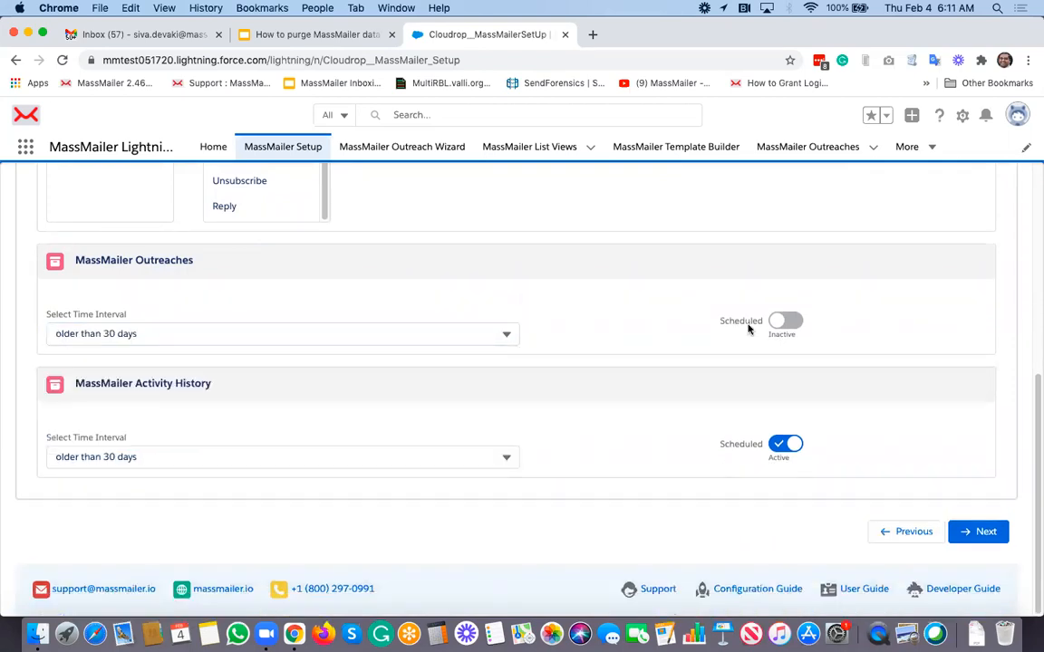
click(784, 320)
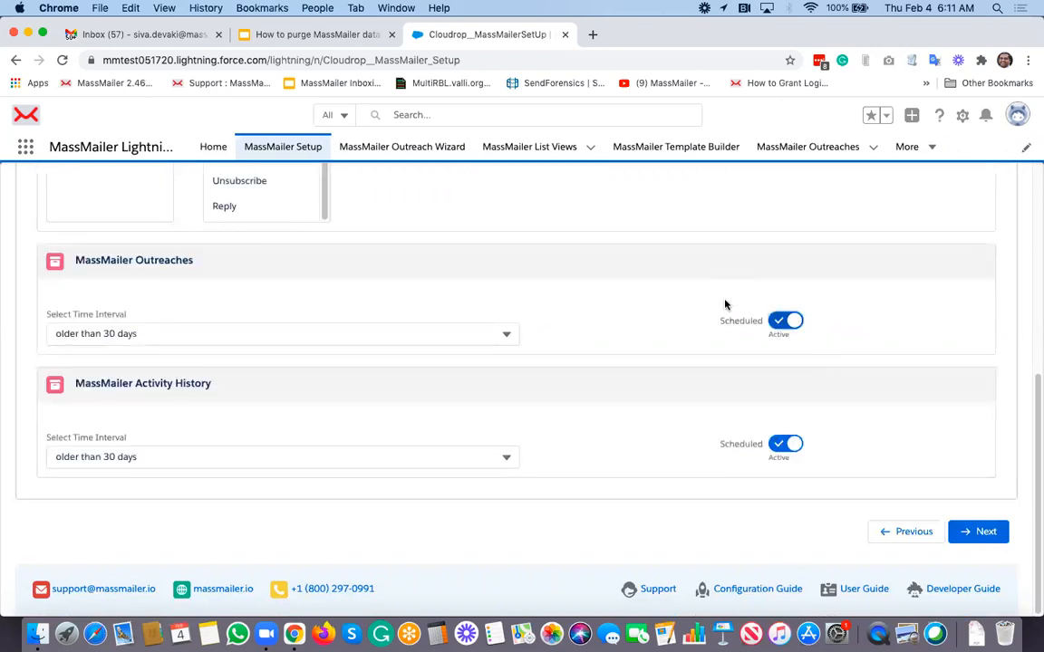
Open the advanced settings of Schedule Purge
scroll(725, 305, up, 10)
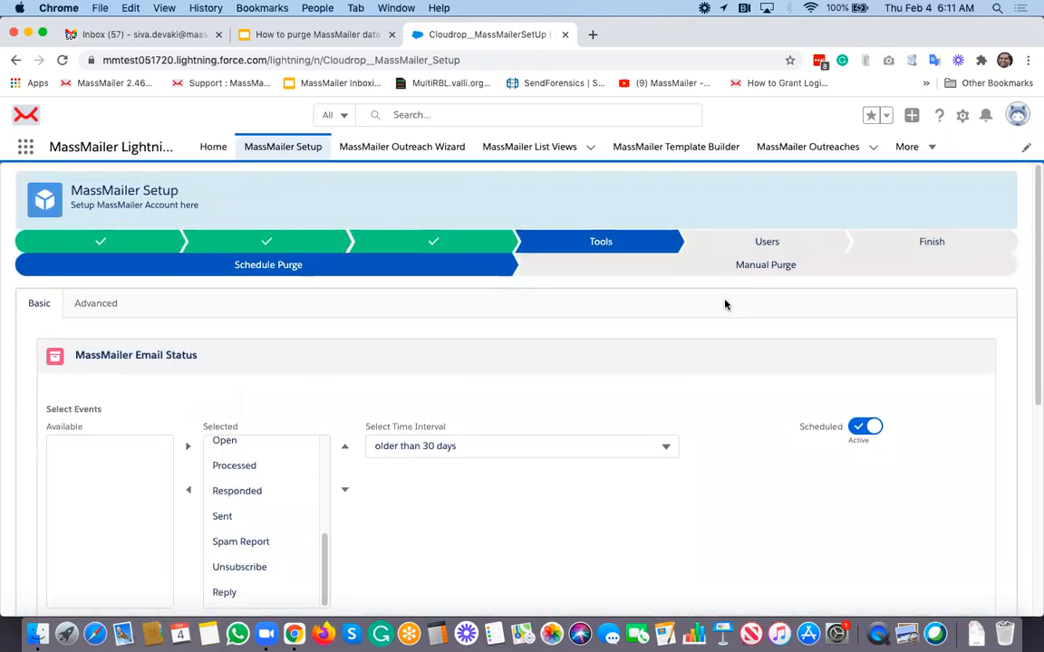
click(99, 308)
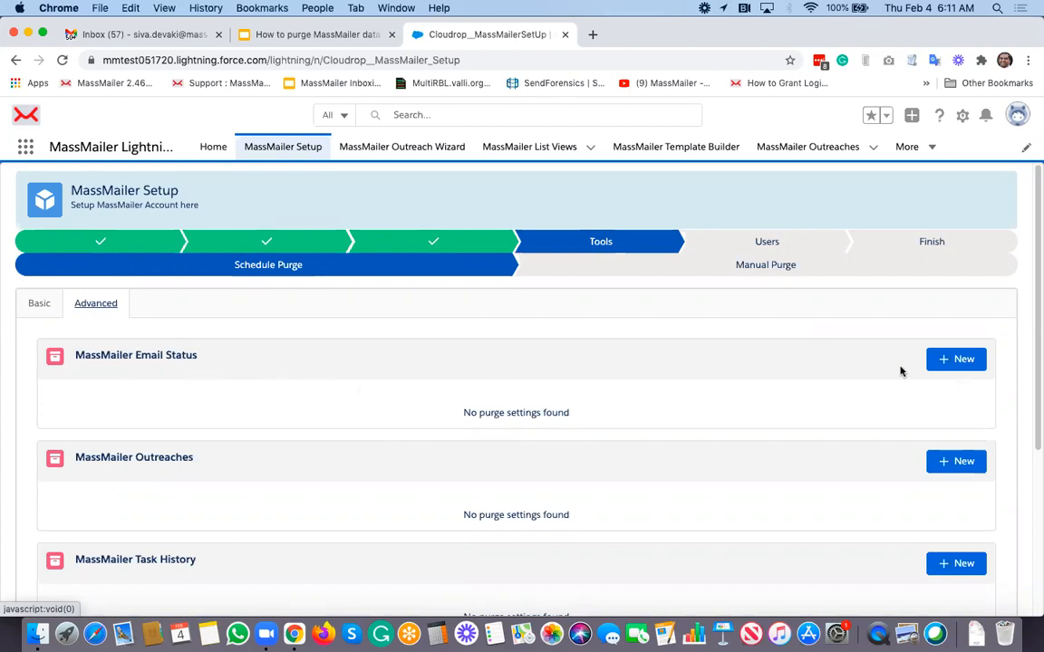
Start a new advanced purge rule for MassMailer Email Status and choose Event as its filter field
click(943, 368)
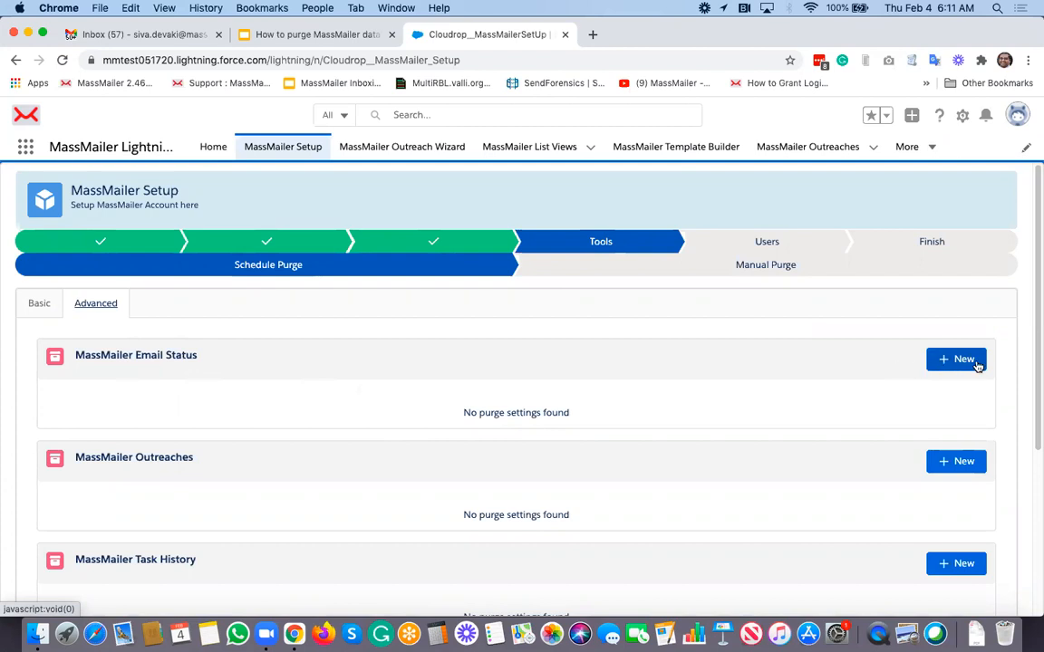
click(978, 361)
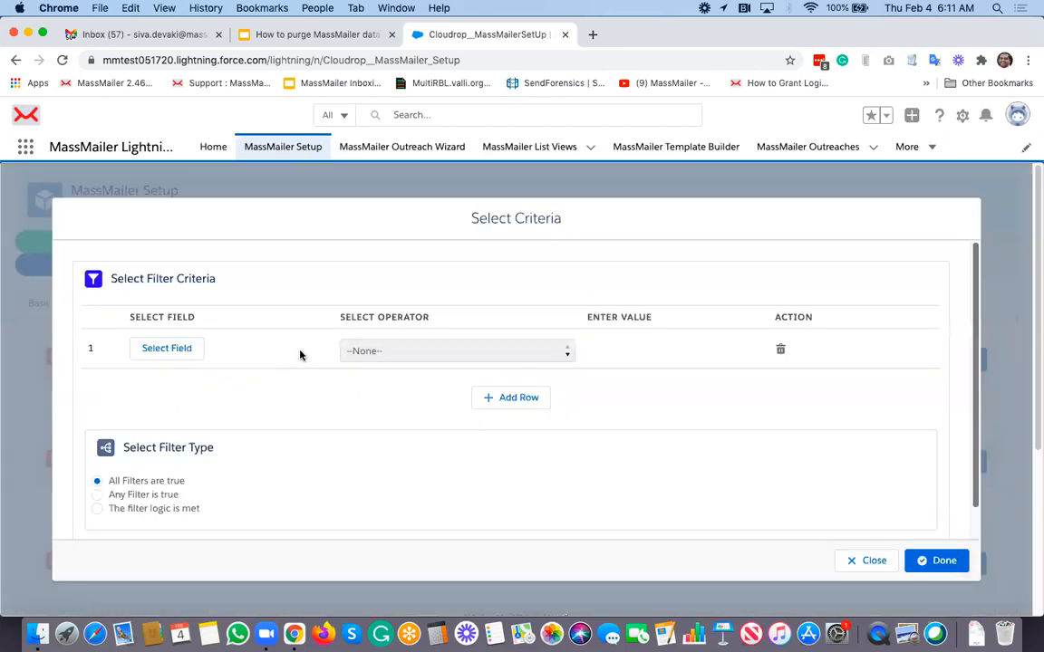
click(185, 350)
click(181, 311)
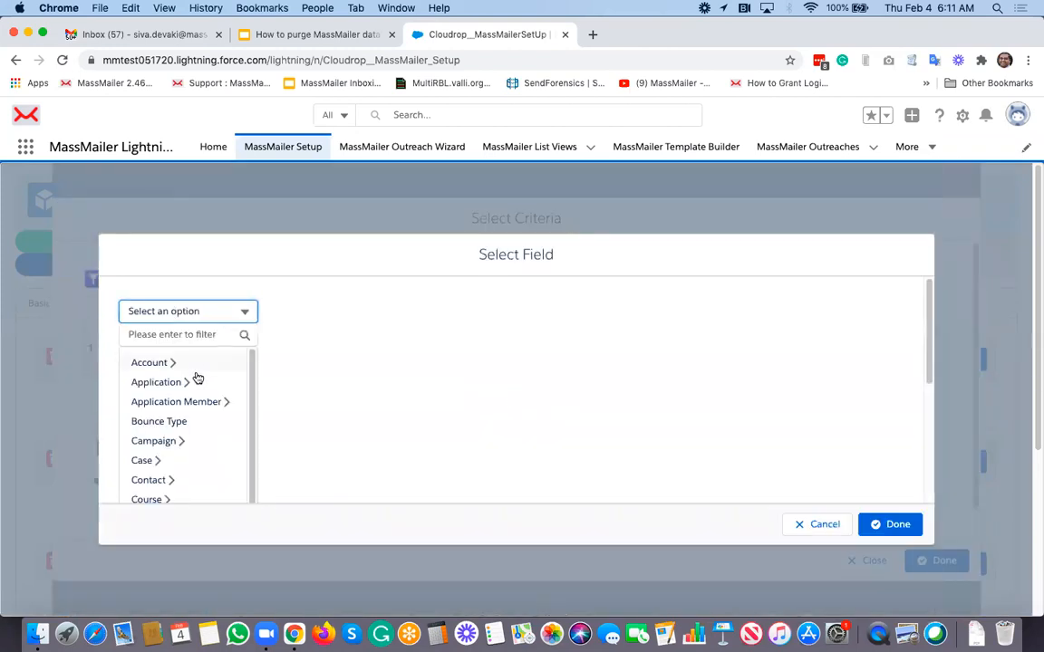
scroll(224, 418, down, 5)
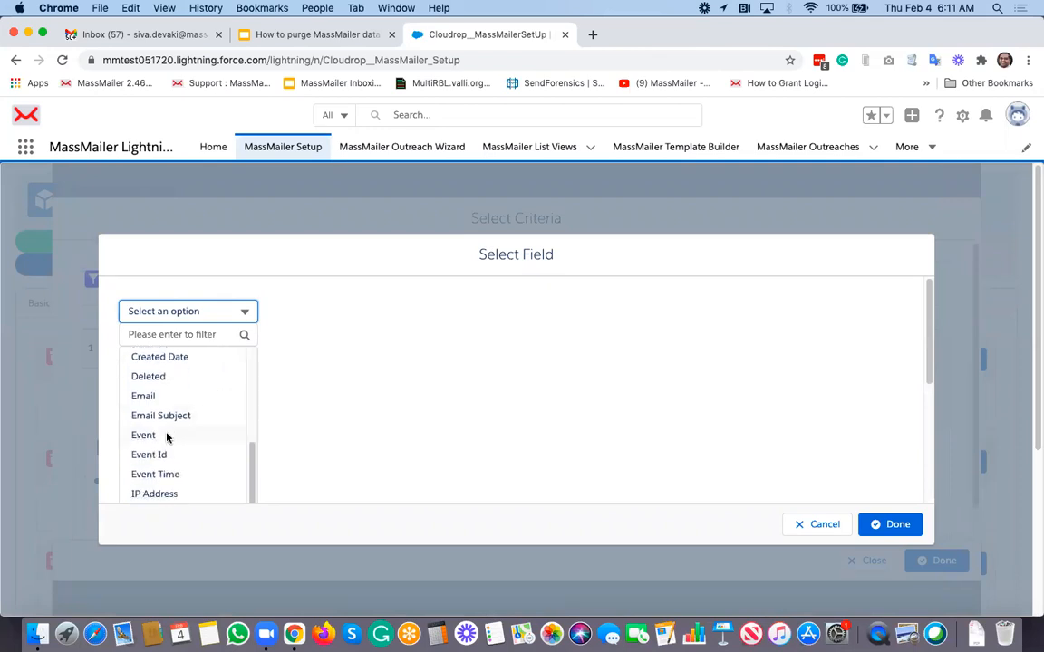
click(167, 437)
click(888, 524)
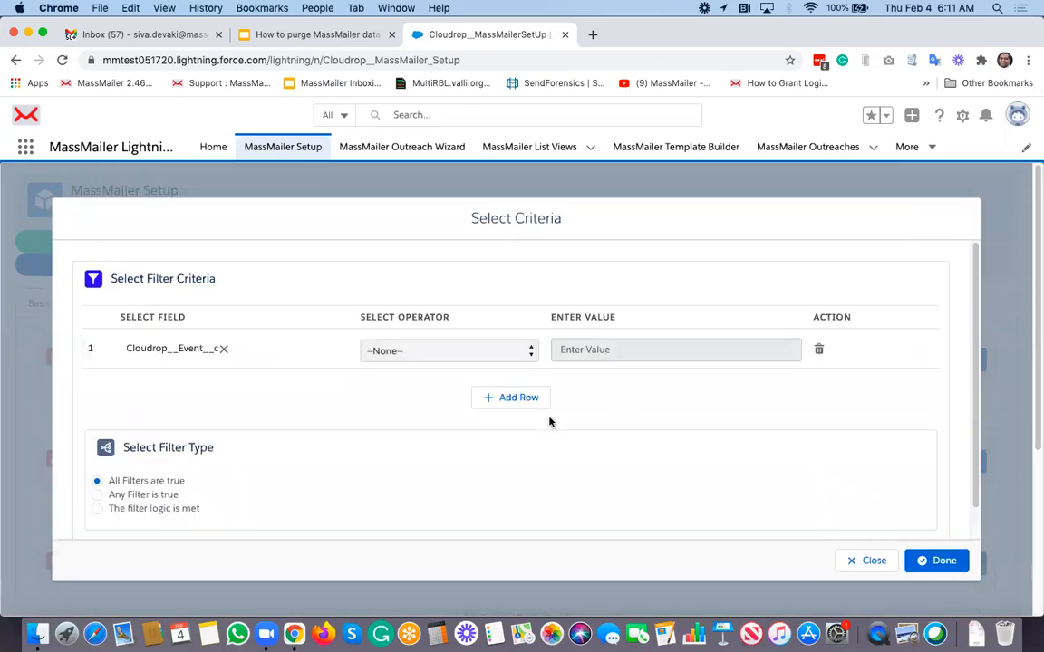
Set the Event criterion to Equals click,processed,delivered and save the Email Status rule
click(499, 350)
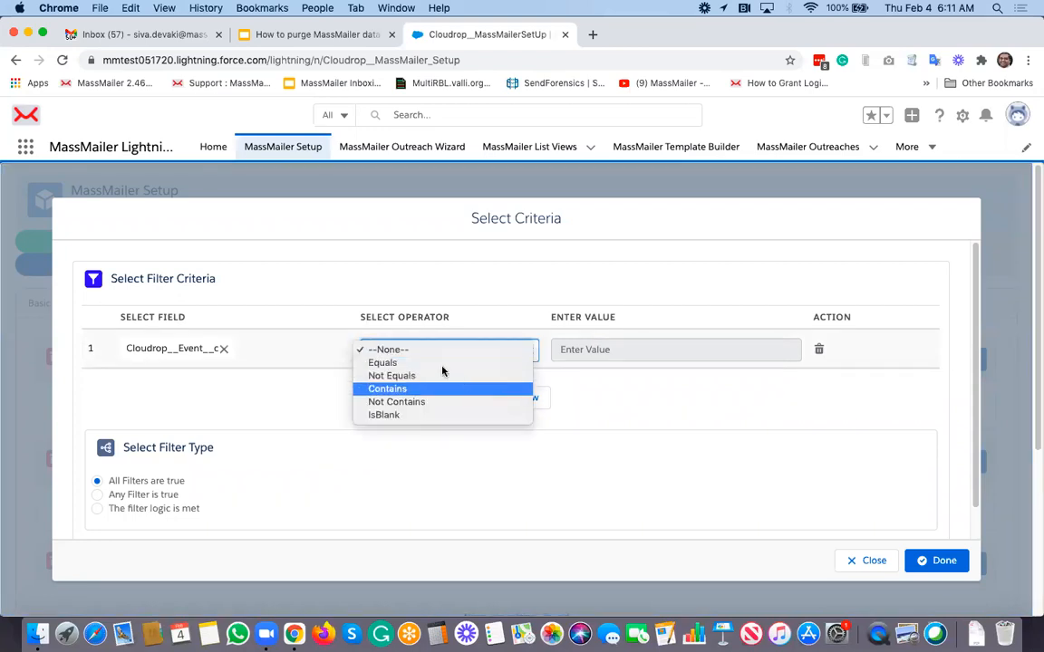
key(Return)
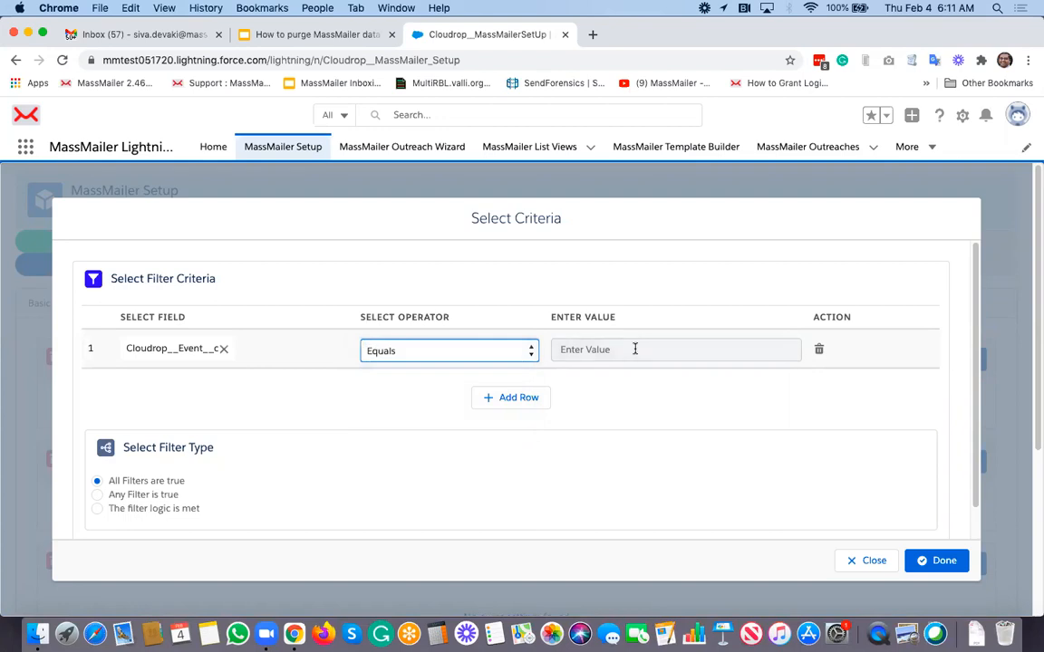
click(634, 349)
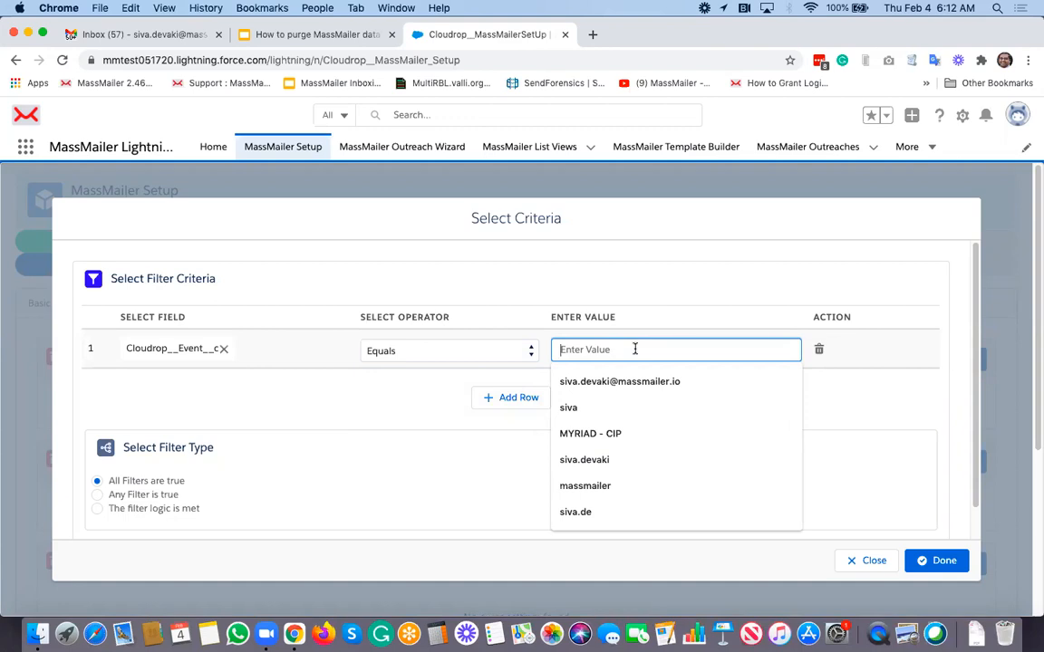
text(click,processed,delivered)
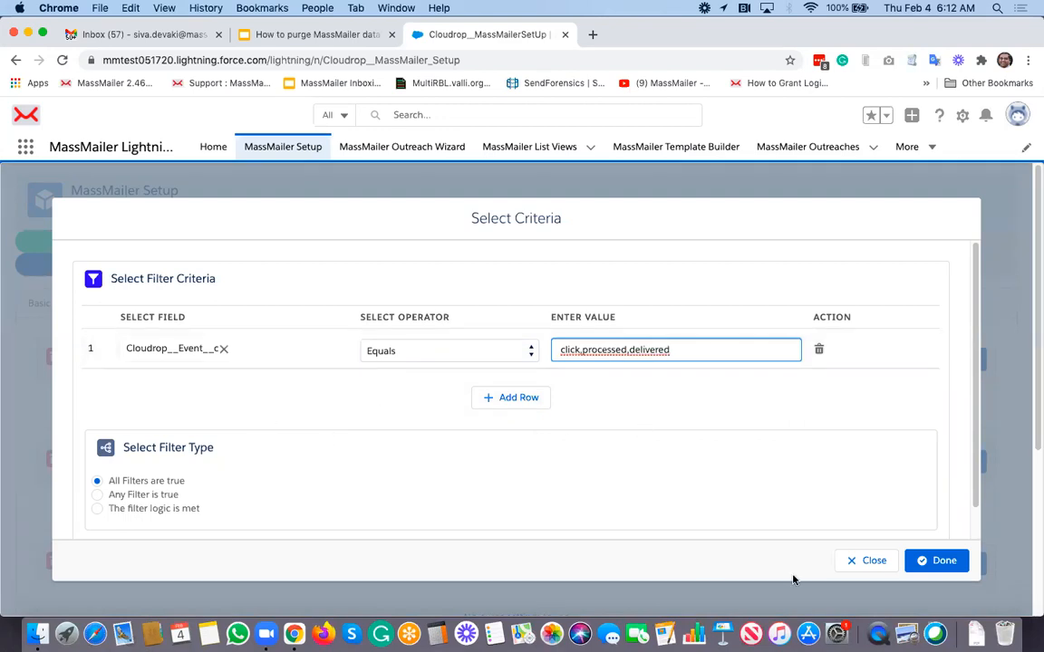
click(924, 562)
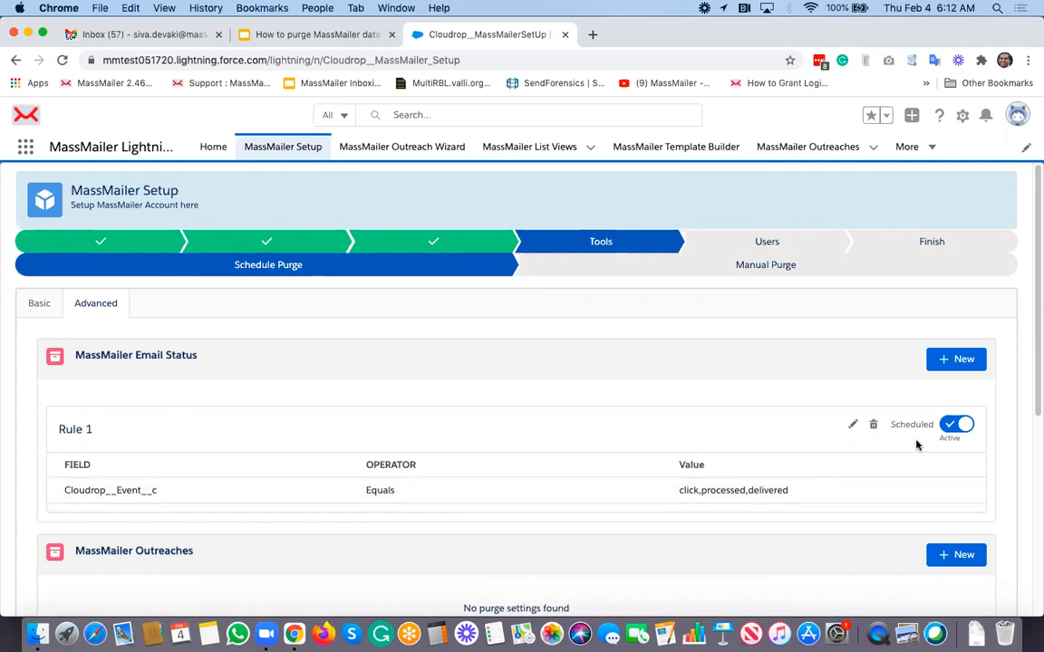
Edit Rule 1 of MassMailer Email Status, adding a second criterion on Created Date with the operator Not Equals
click(852, 426)
click(511, 398)
click(183, 392)
click(203, 317)
text(cre)
click(217, 382)
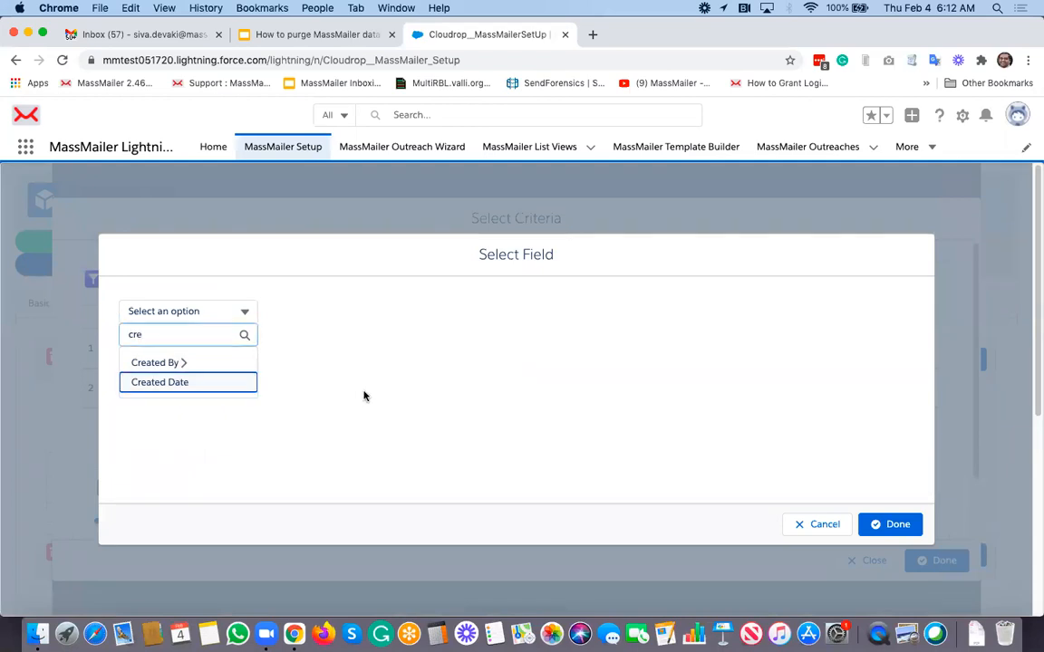
click(884, 524)
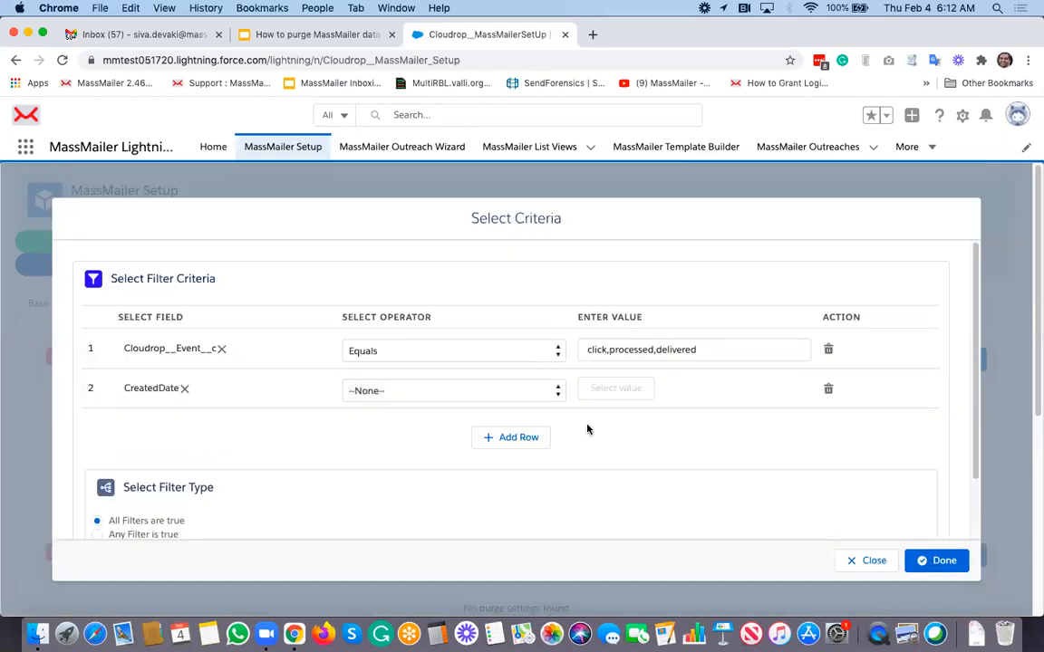
click(451, 396)
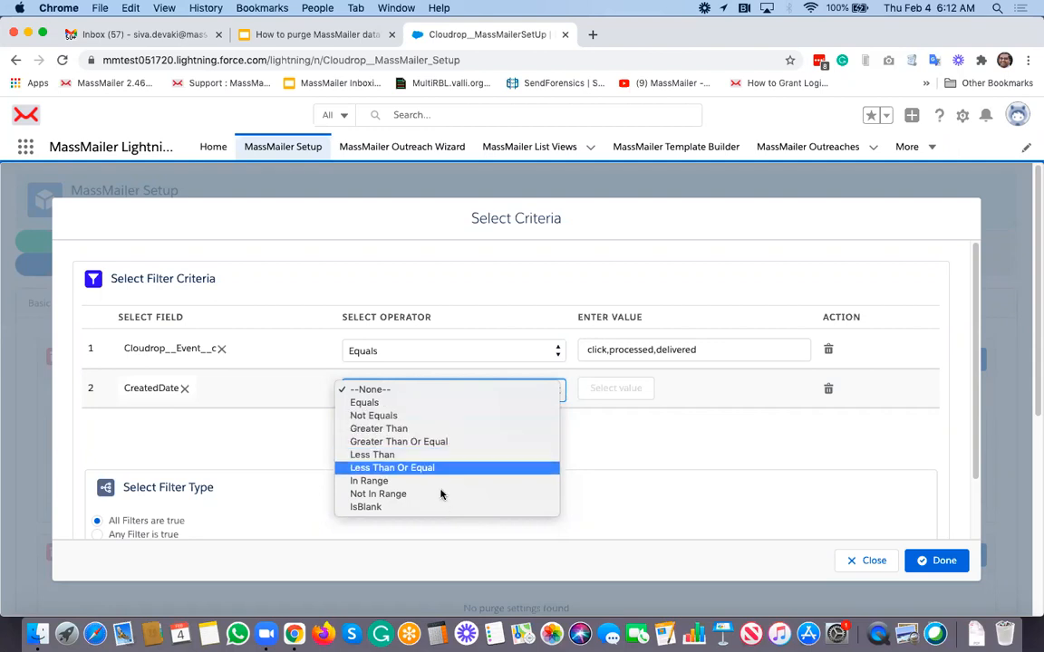
click(435, 415)
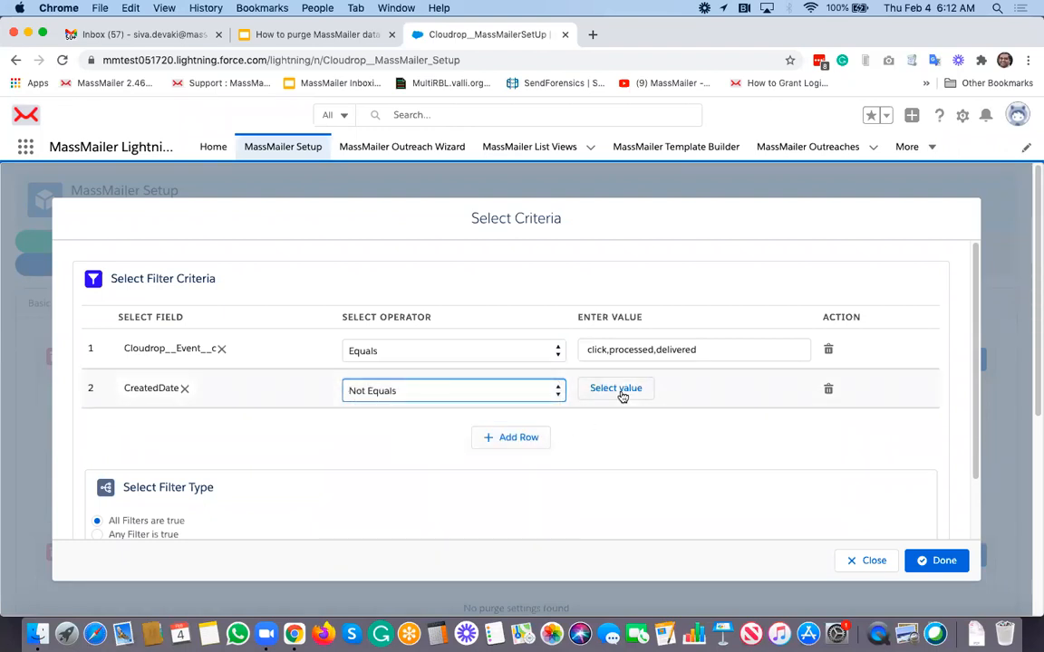
Open the value entry and its help for the Created Date criterion, and look through the date literals in Salesforce's reference
click(619, 391)
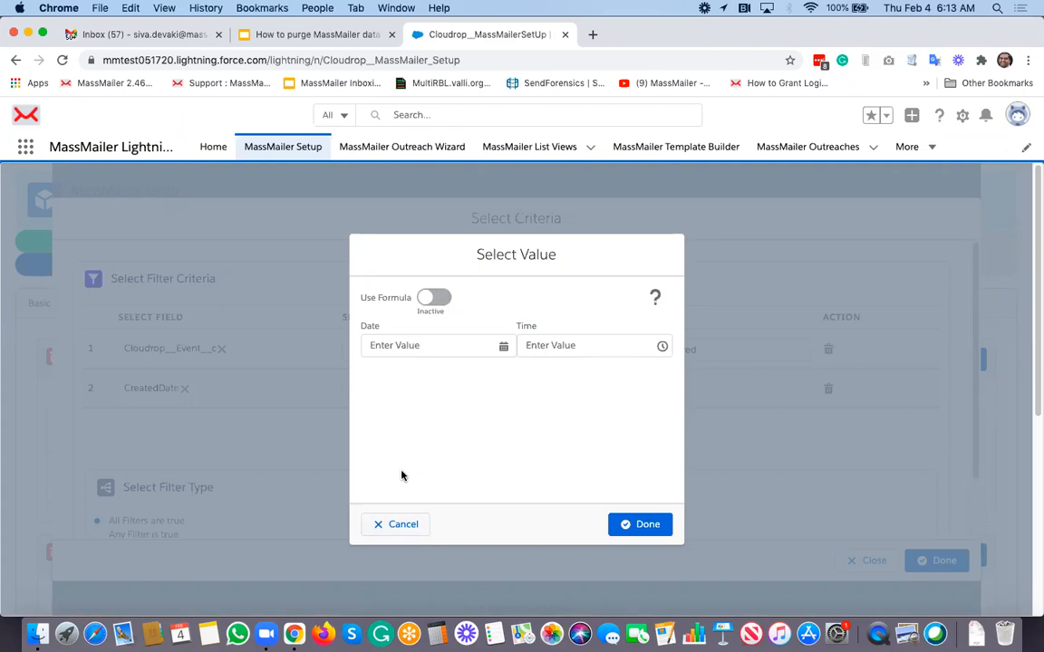
click(656, 301)
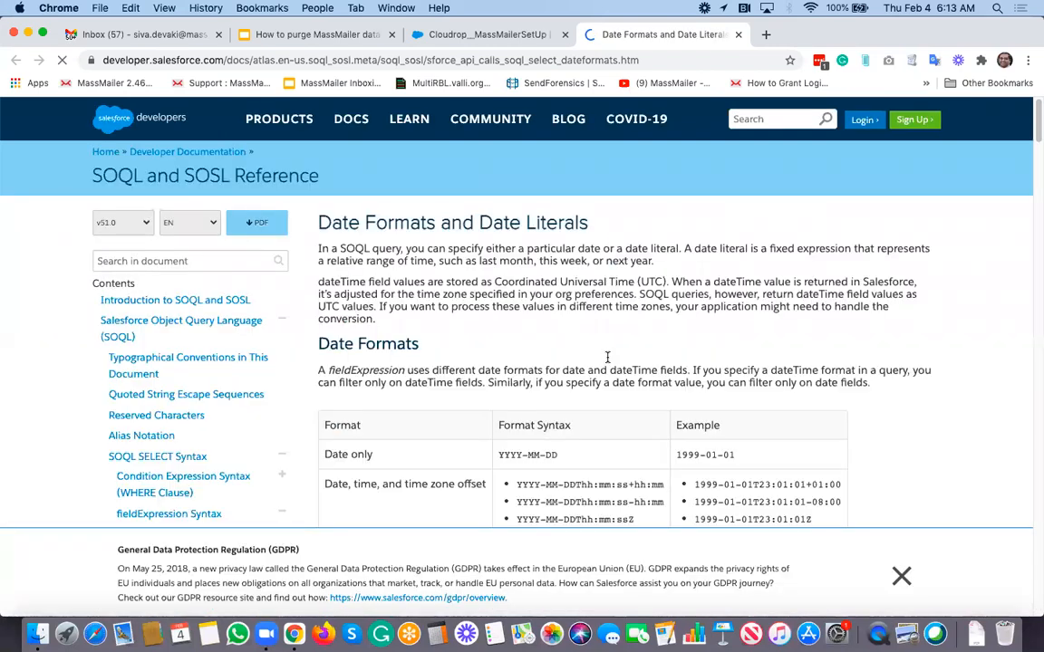
scroll(607, 371, down, 10)
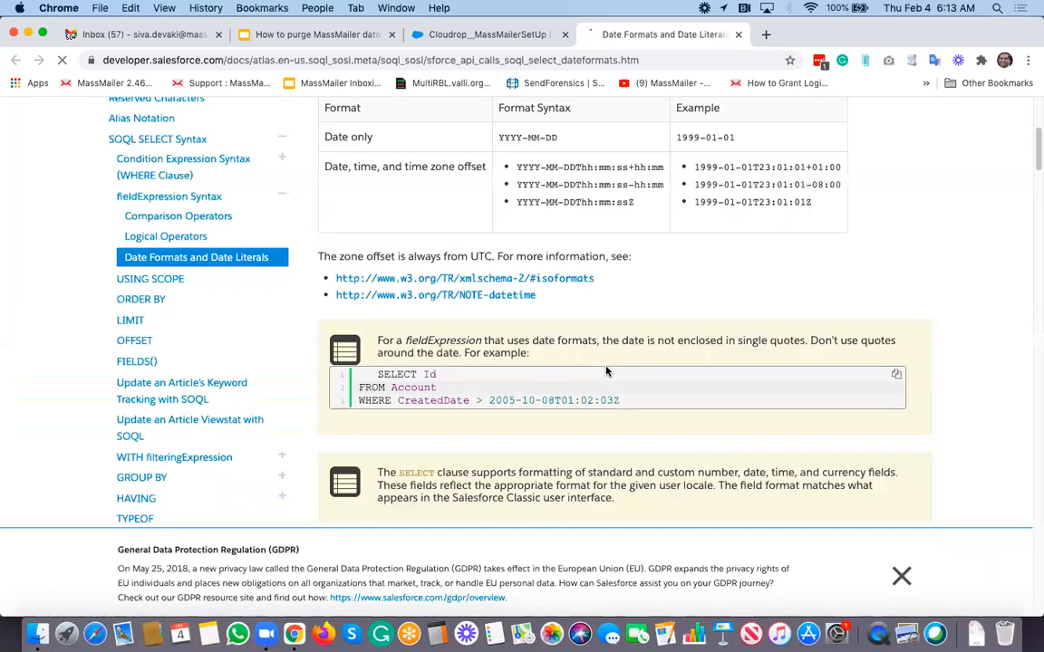
scroll(607, 371, down, 7)
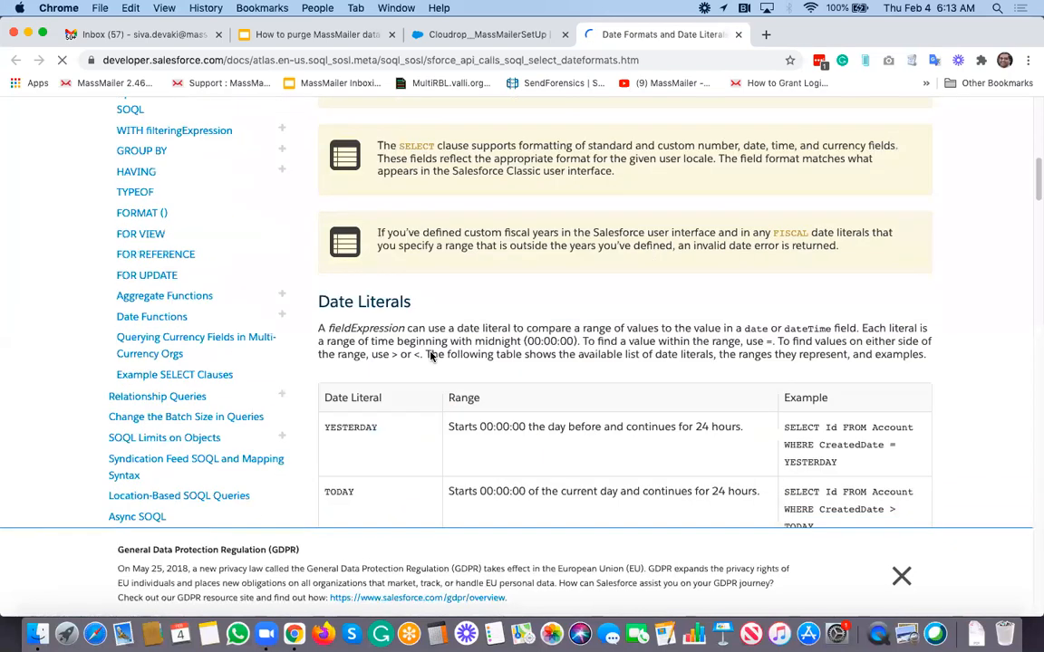
scroll(381, 328, down, 6)
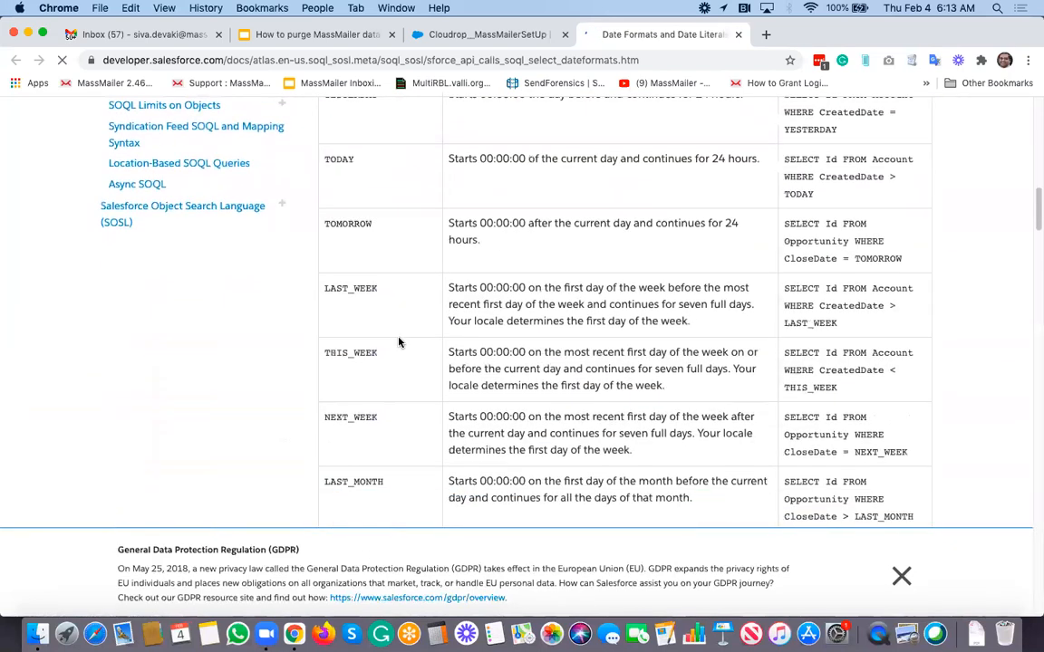
scroll(399, 341, down, 8)
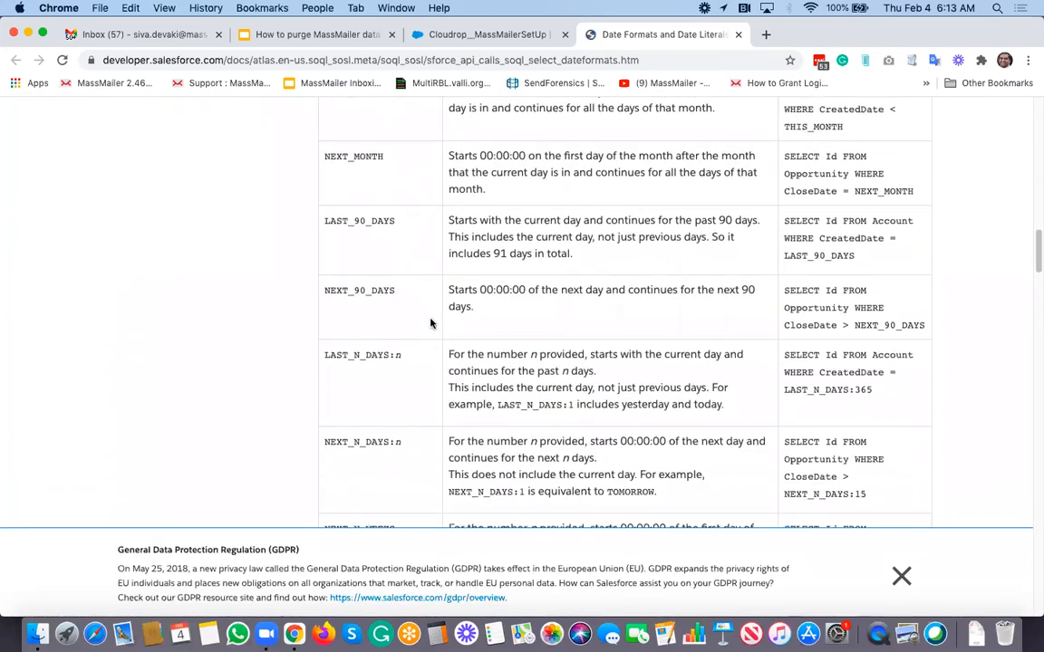
scroll(431, 323, down, 2)
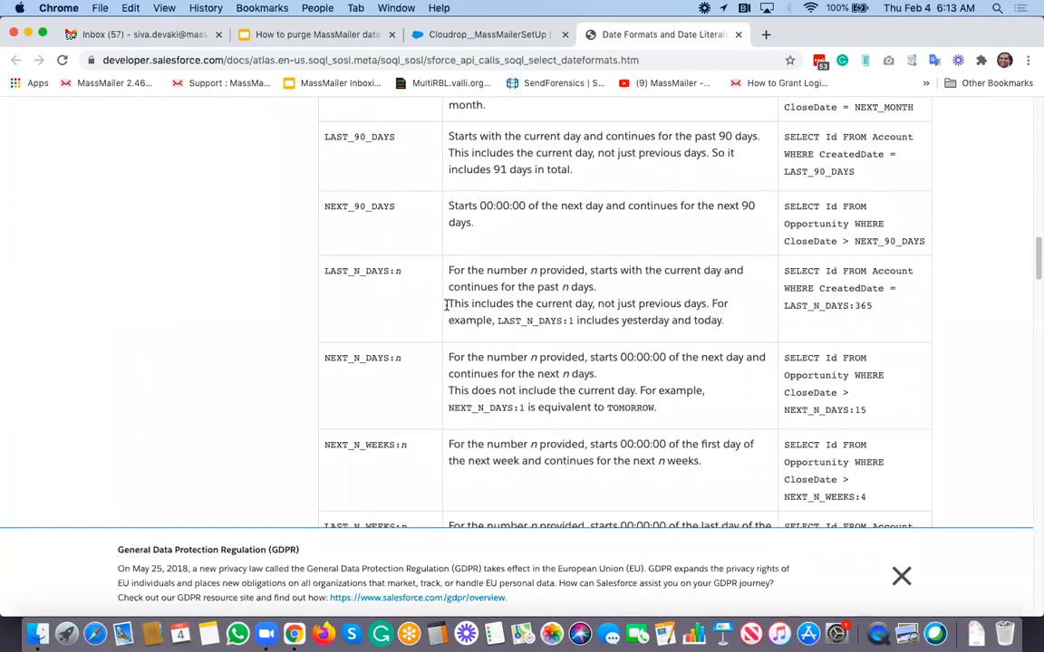
click(527, 39)
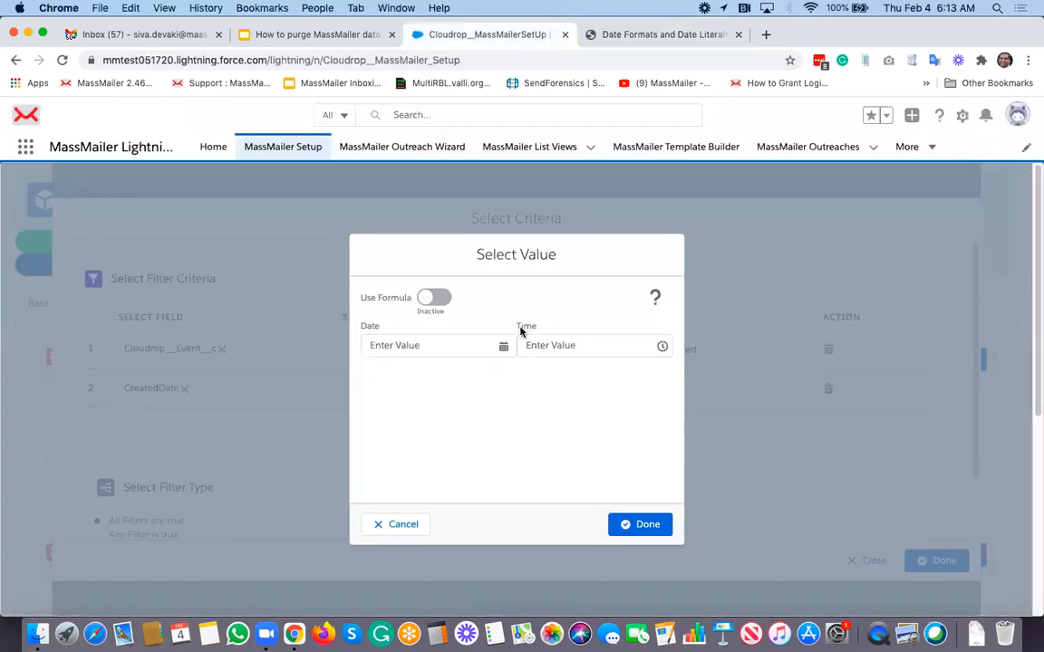
Discard the unsaved criteria changes and delete Rule 1 of MassMailer Email Status
click(407, 524)
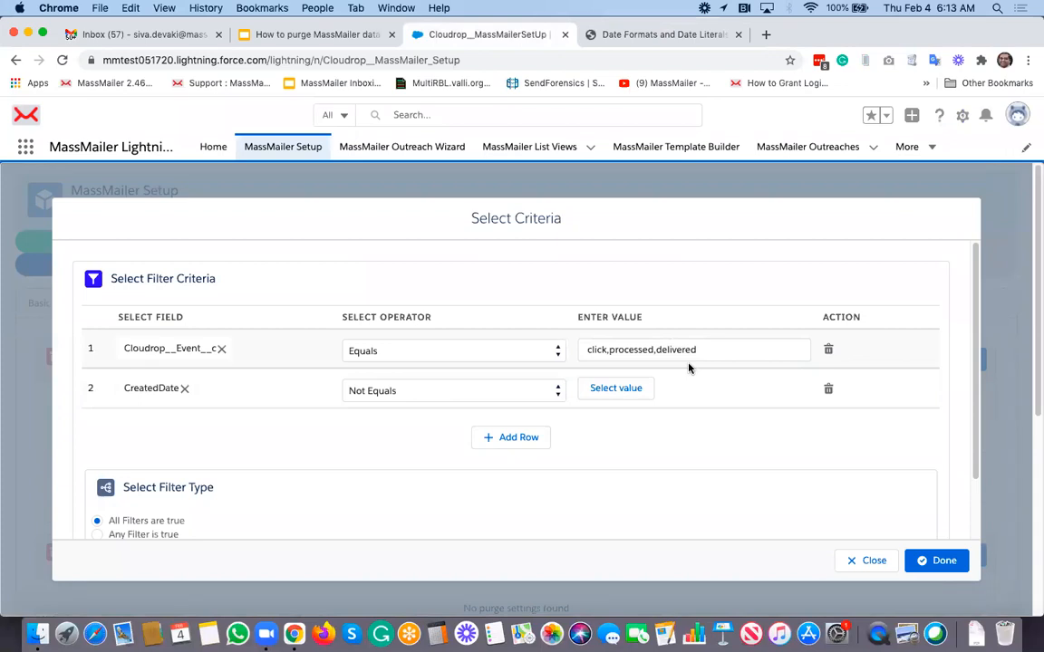
click(873, 562)
scroll(704, 409, down, 3)
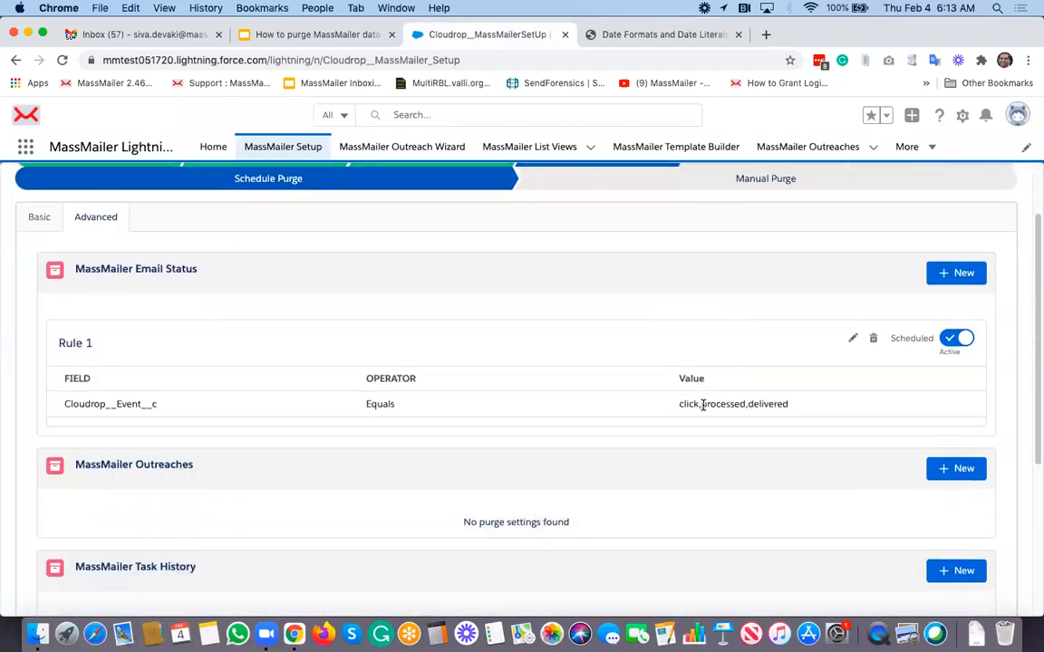
click(875, 336)
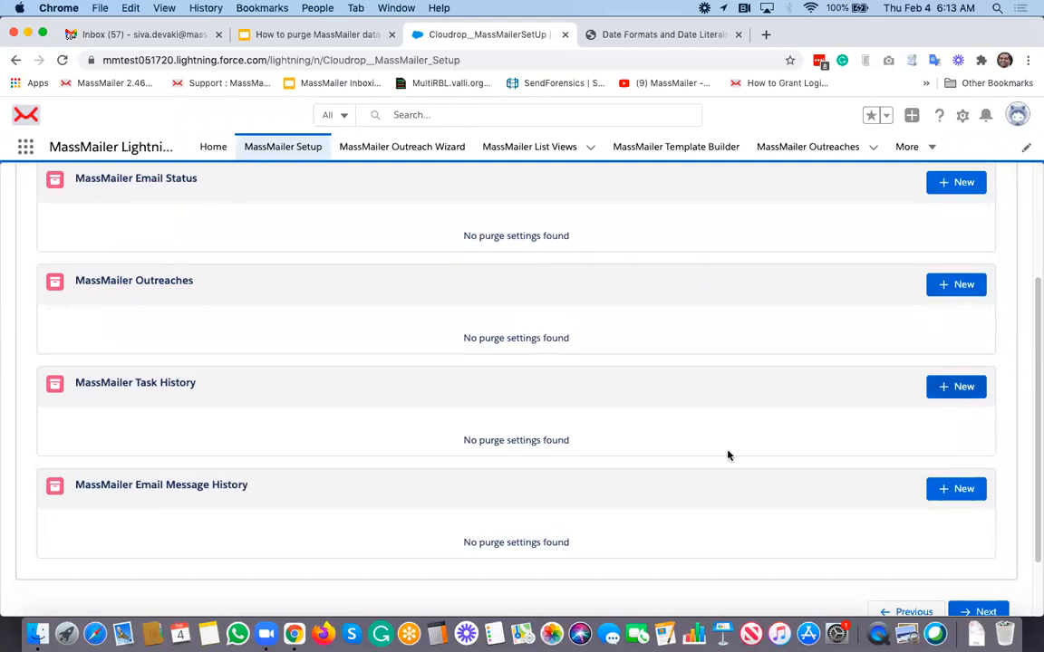
scroll(841, 449, down, 2)
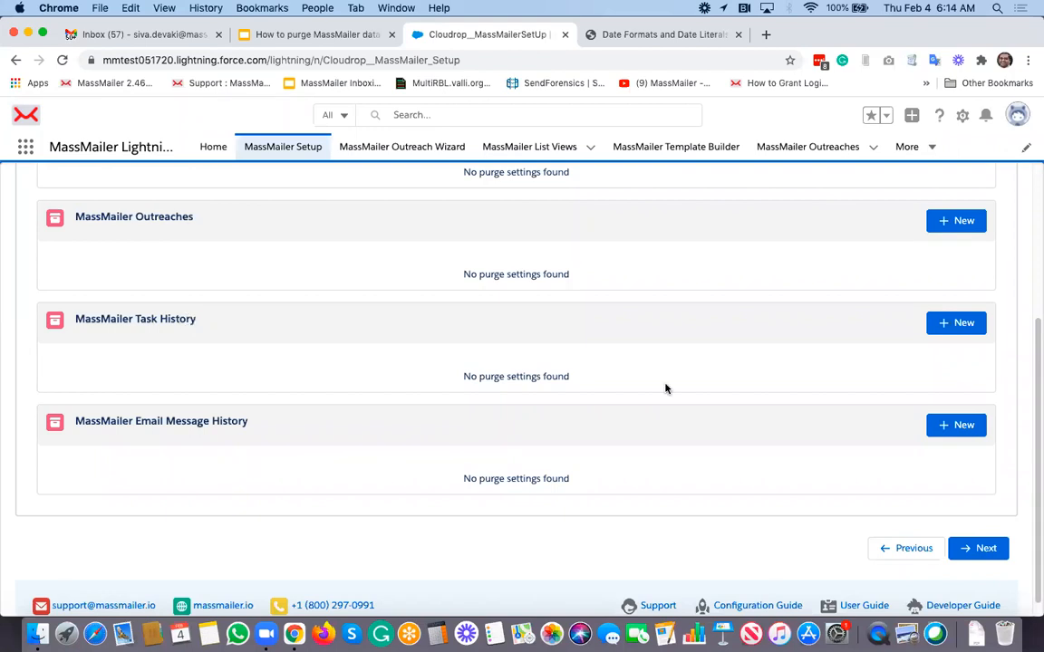
scroll(665, 385, up, 2)
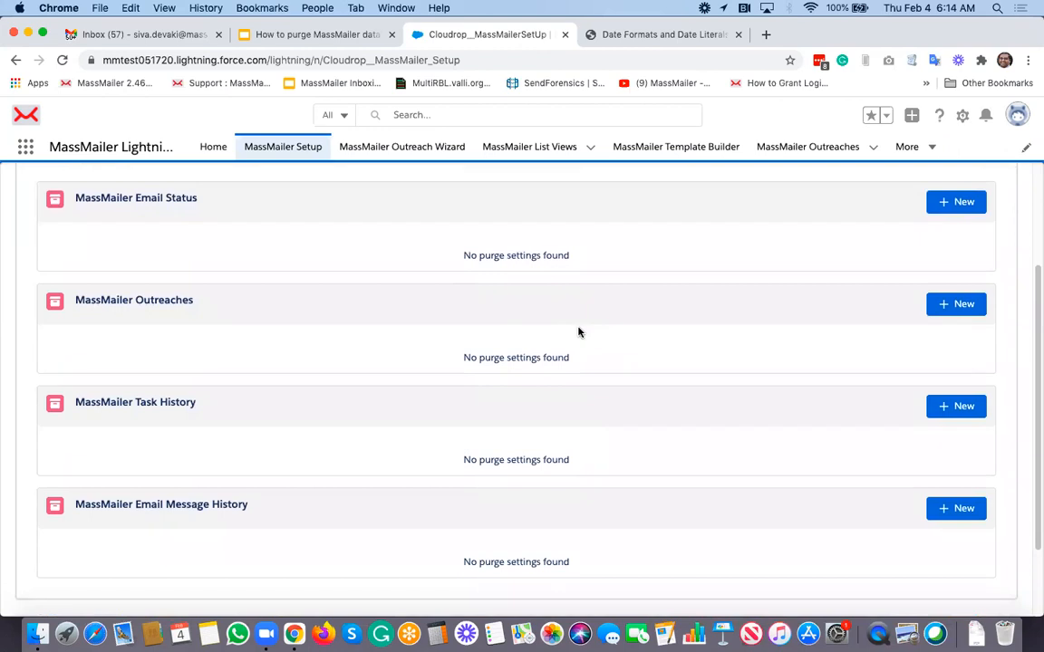
scroll(579, 332, down, 2)
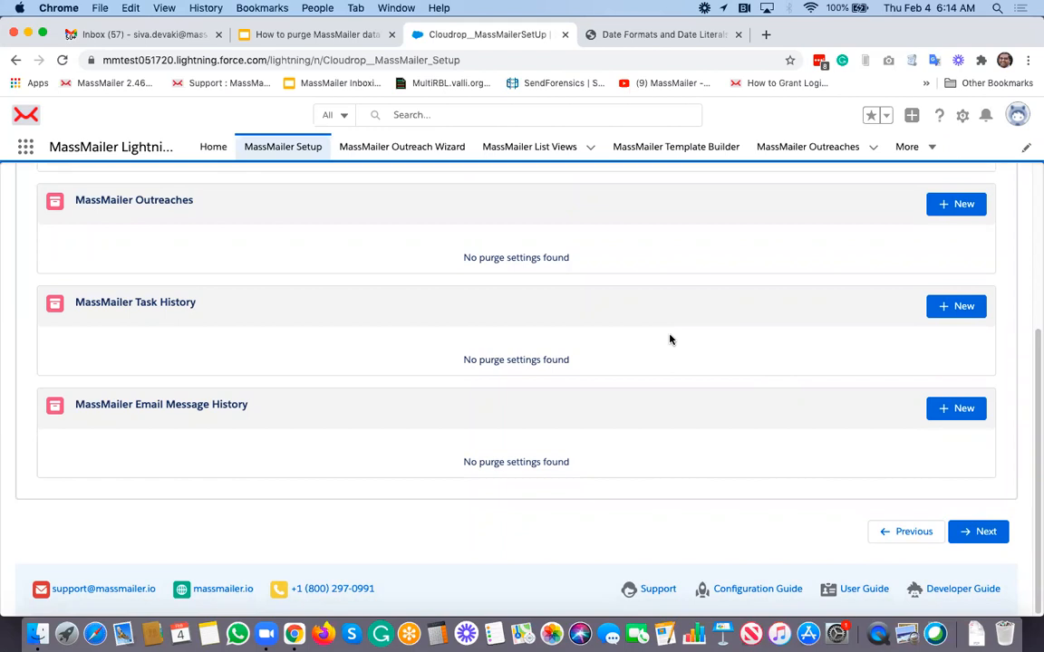
scroll(670, 340, up, 6)
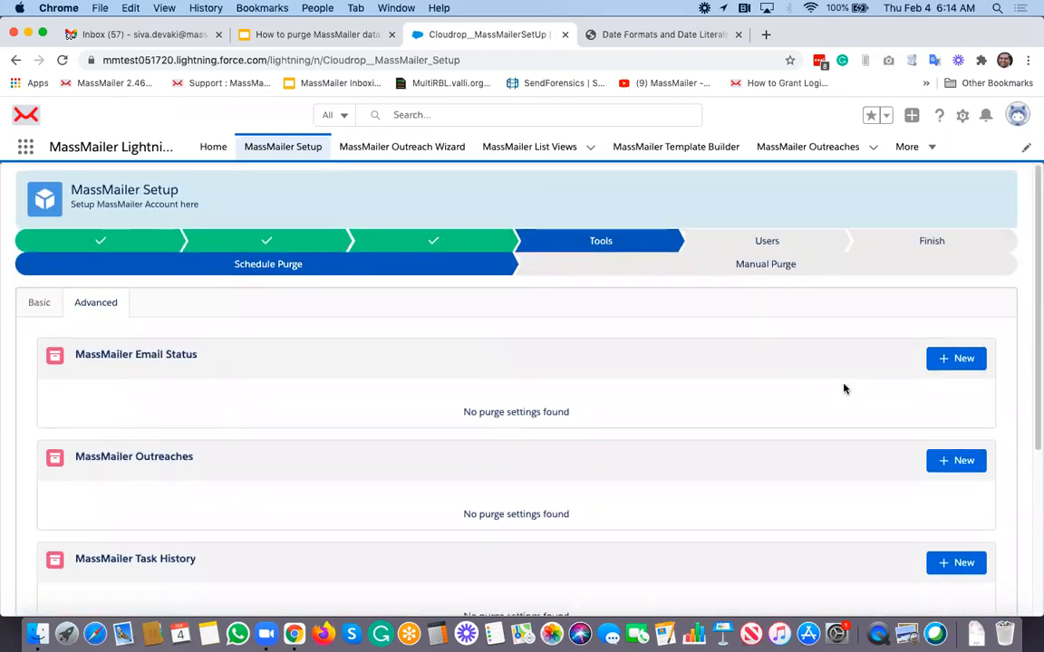
Start a new advanced purge rule for MassMailer Outreaches and choose the MassMailer Outreach Name field as its filter
scroll(843, 389, down, 2)
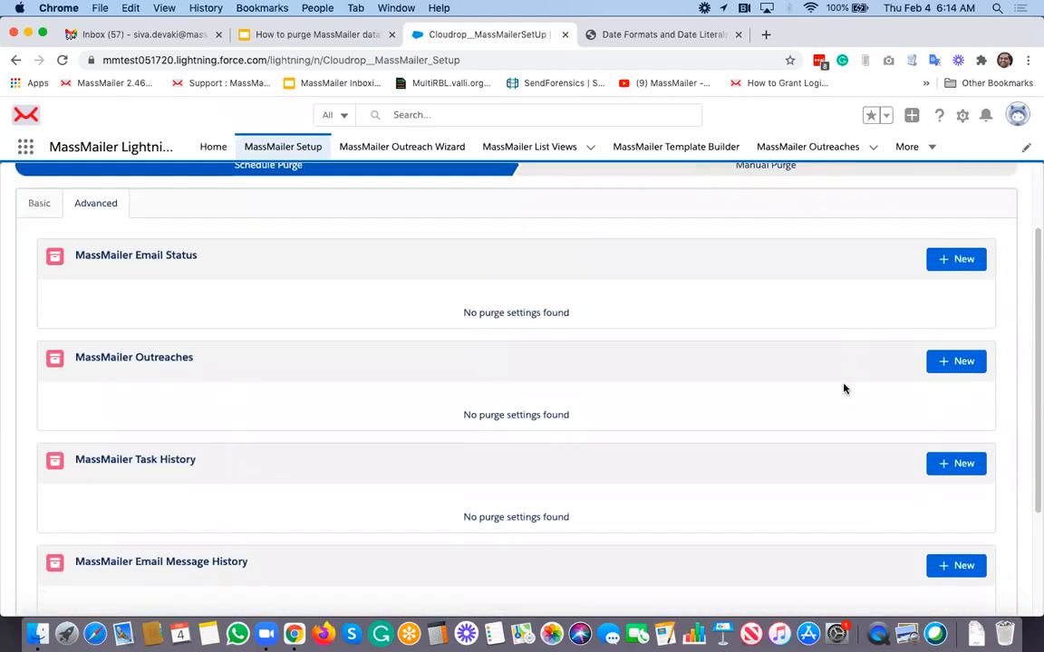
click(963, 363)
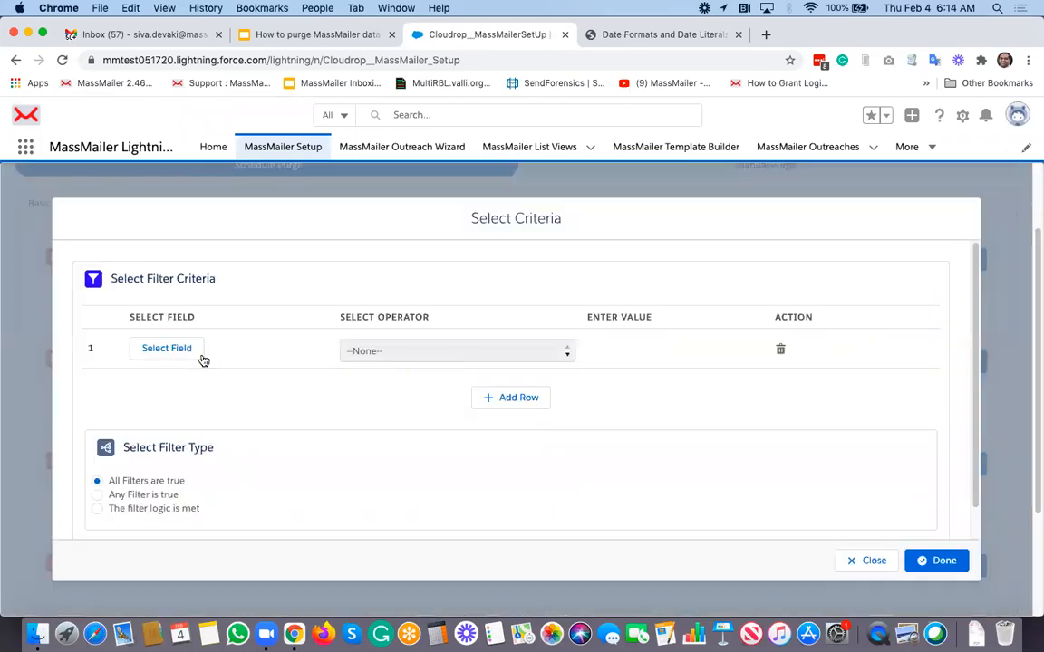
click(202, 357)
click(200, 315)
click(197, 335)
text(out)
click(186, 362)
Set the outreach name criterion to Contains campaign and save the MassMailer Outreaches rule
click(514, 351)
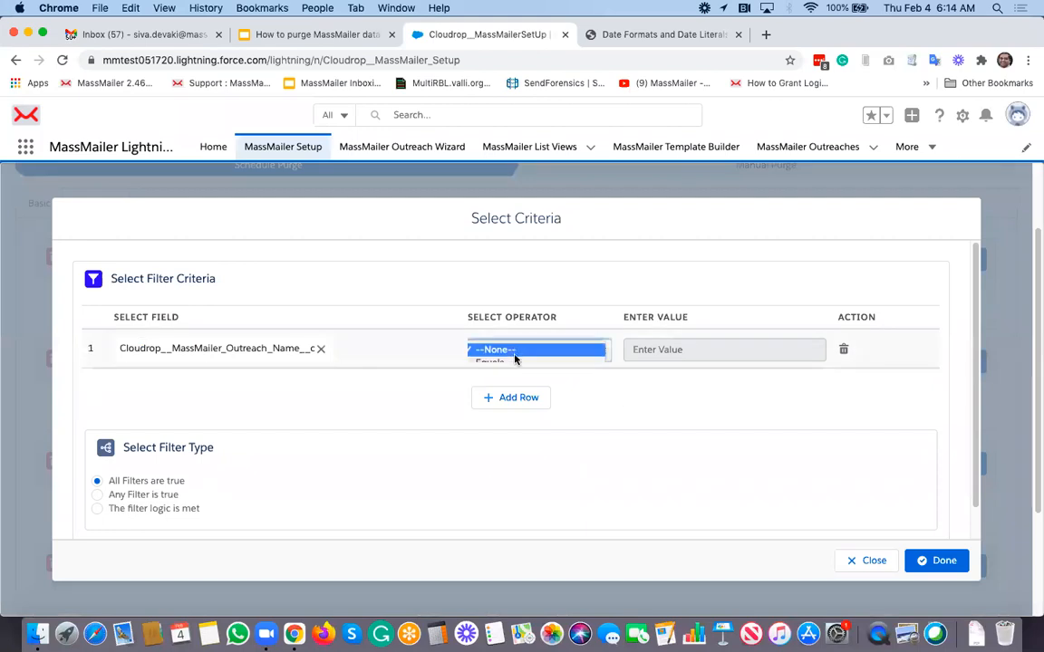
key(Return)
click(644, 351)
text(campaign)
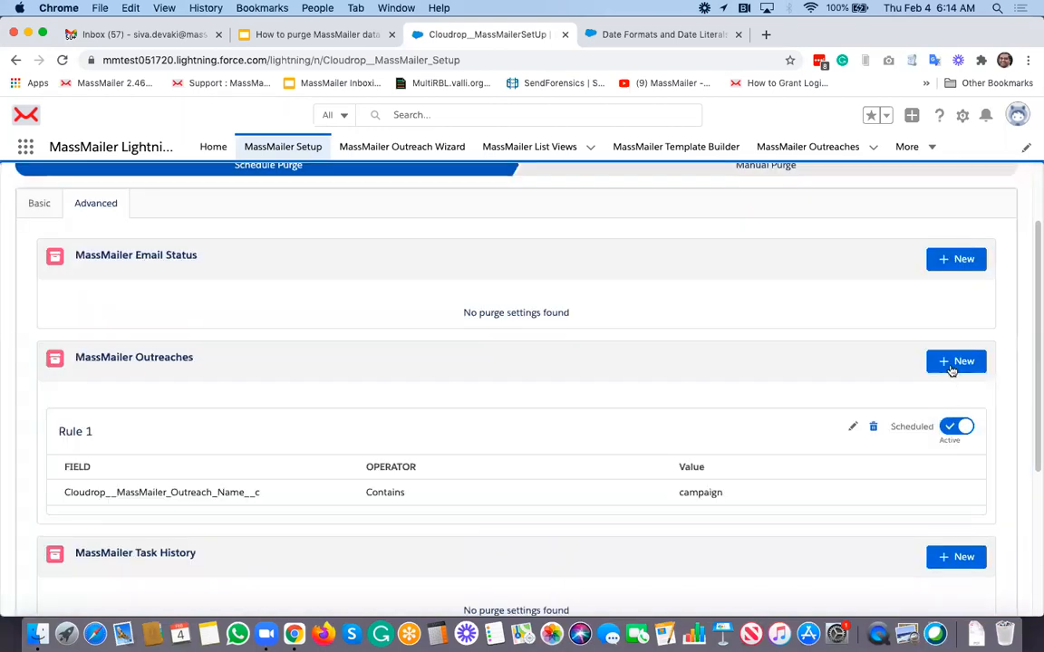
Start a second MassMailer Outreaches purge rule filtering on the MassMailer Outreach Name field
click(951, 362)
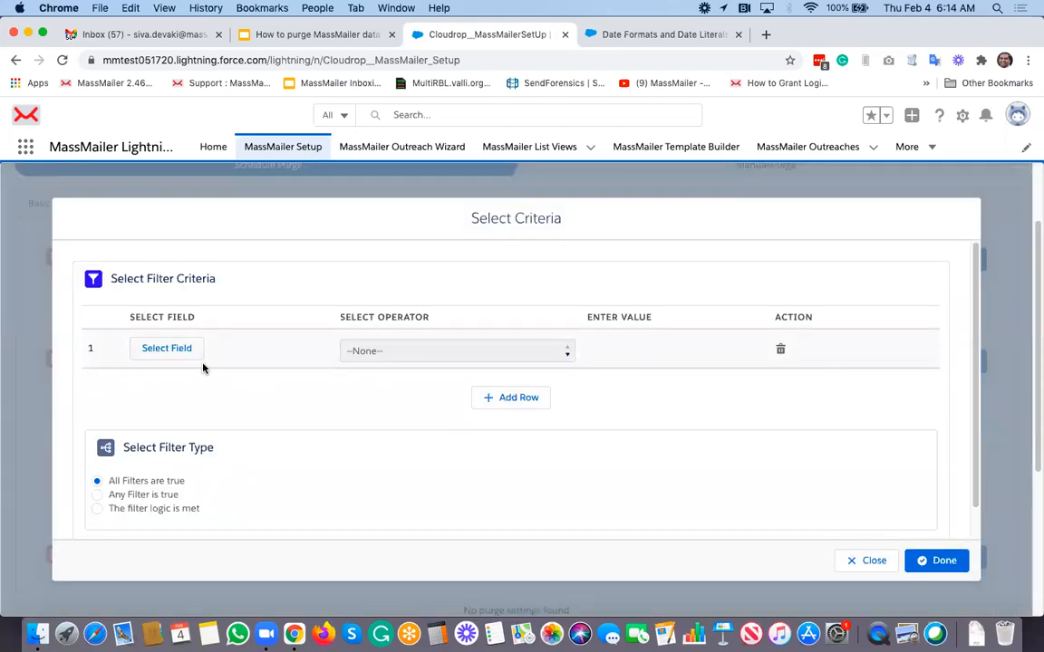
click(190, 349)
click(192, 311)
click(191, 335)
text(out)
click(187, 362)
click(889, 524)
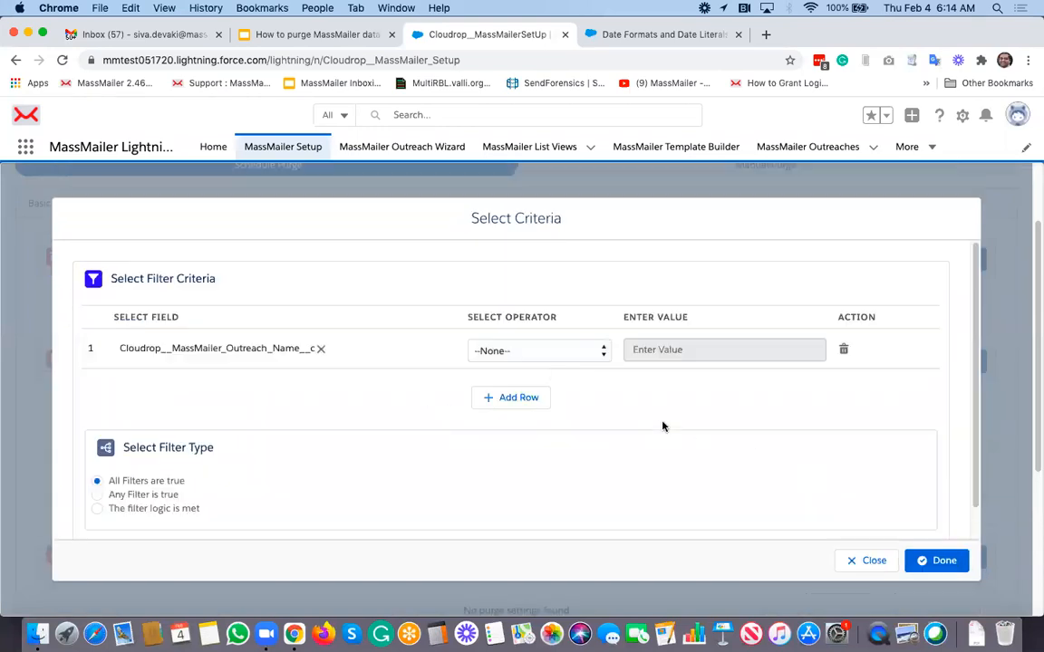
Set the second MassMailer Outreaches rule's outreach name criterion to Contains news and save the rule
click(547, 356)
click(532, 389)
click(646, 355)
text(news)
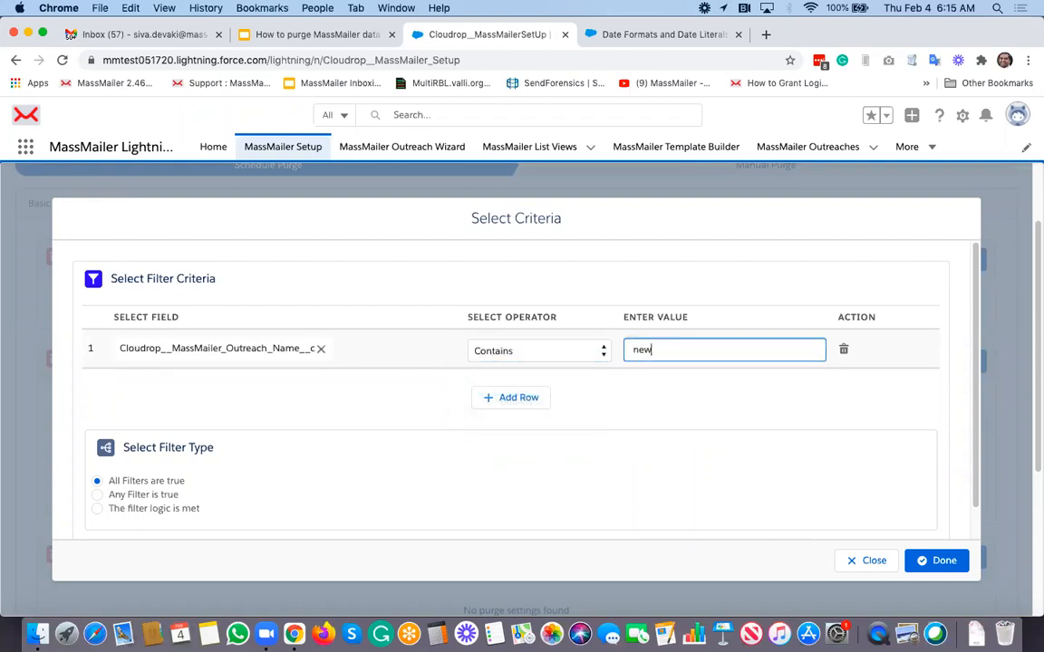
click(940, 561)
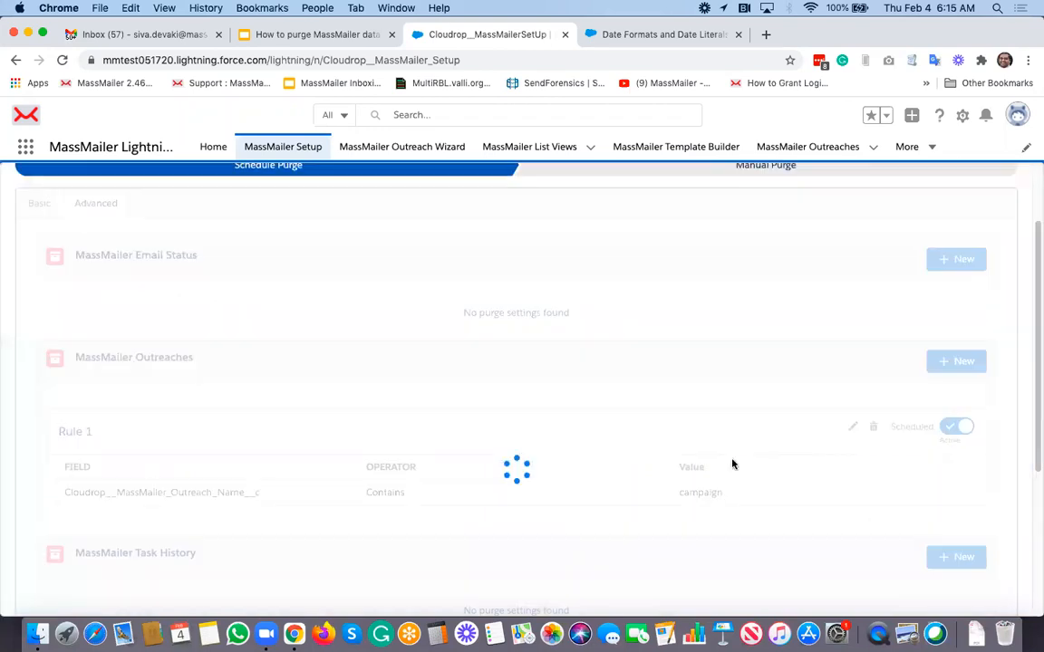
Deactivate the scheduling of MassMailer Outreaches Rule 2 and delete that rule
scroll(646, 478, down, 3)
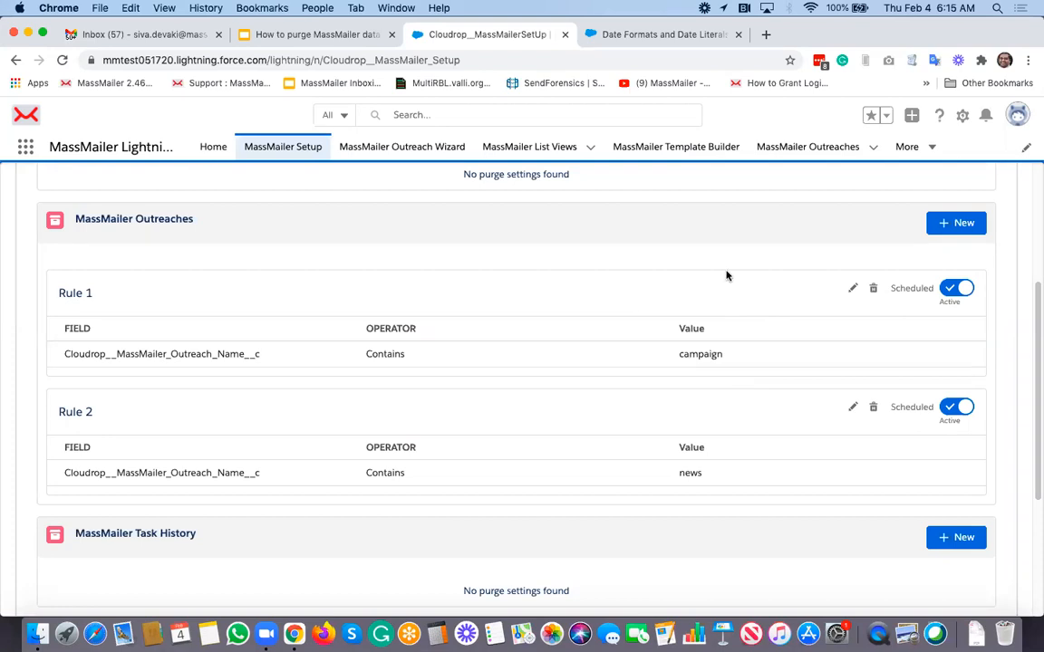
click(948, 412)
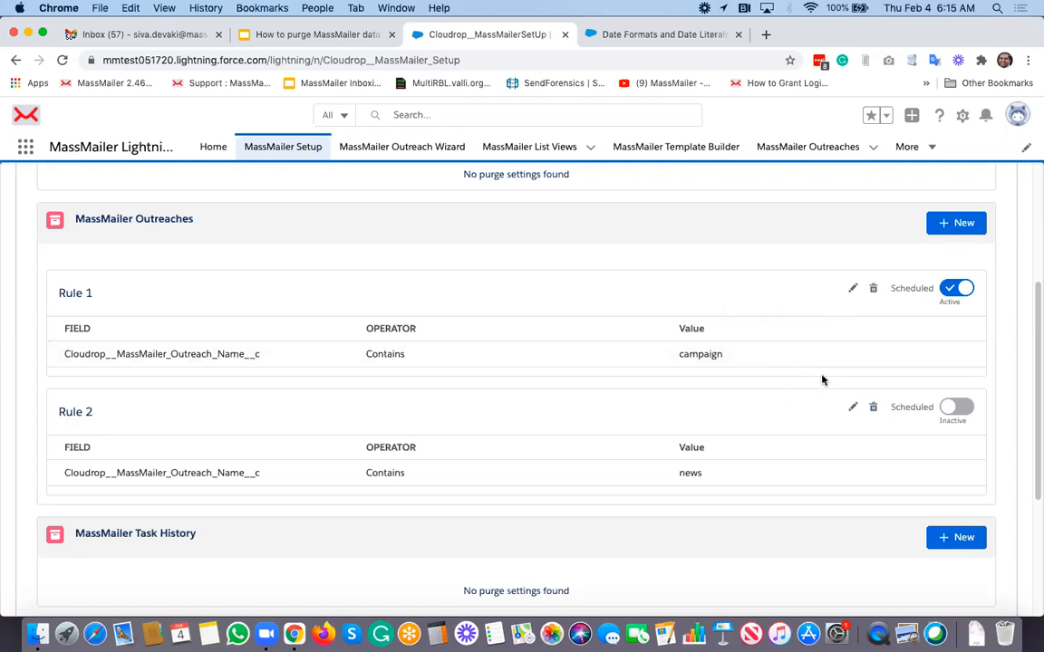
click(871, 410)
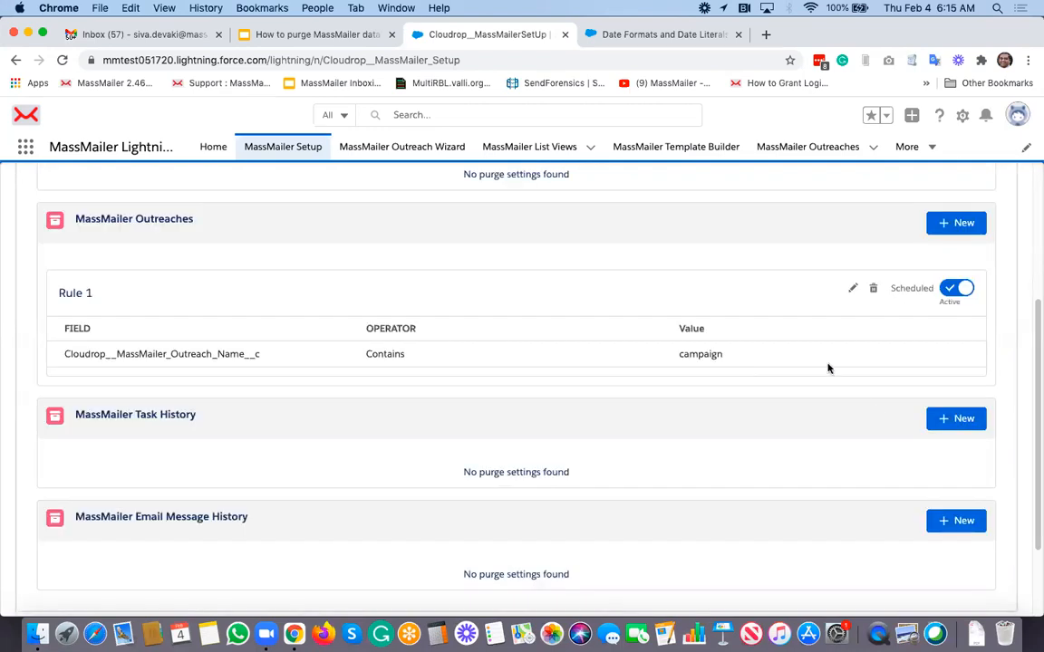
Open the criteria of MassMailer Outreaches Rule 1, close them without changes and delete the rule
click(854, 290)
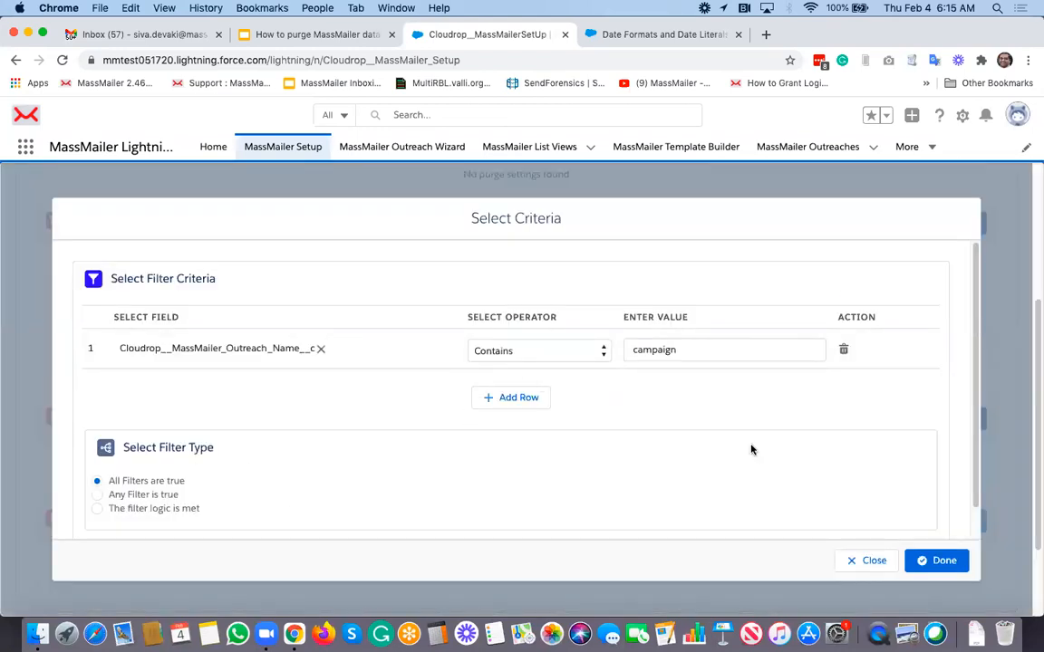
click(867, 561)
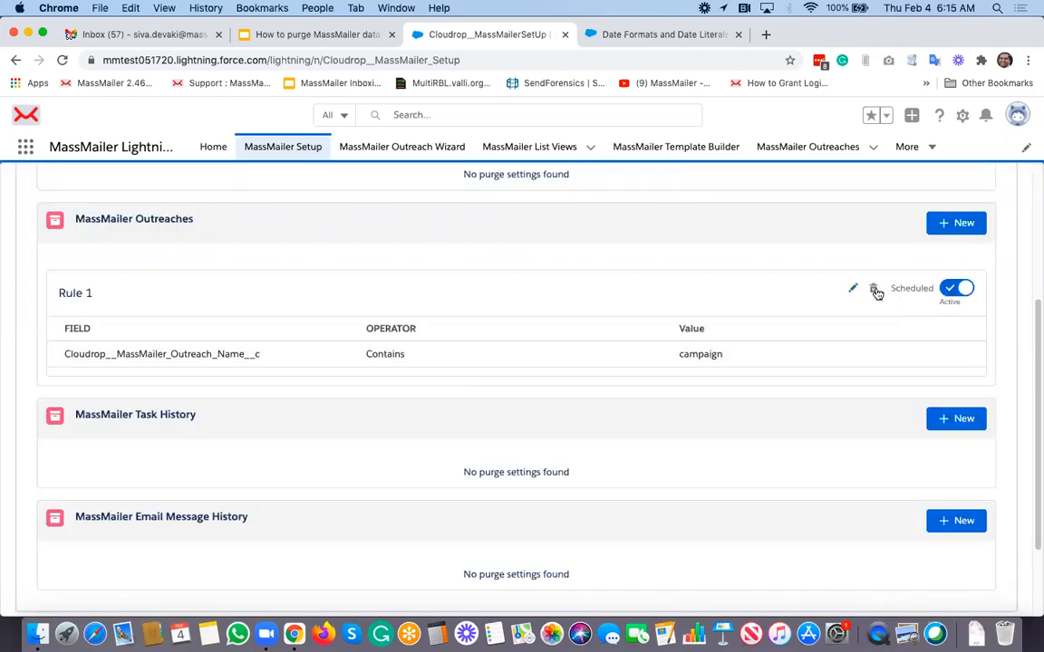
click(874, 289)
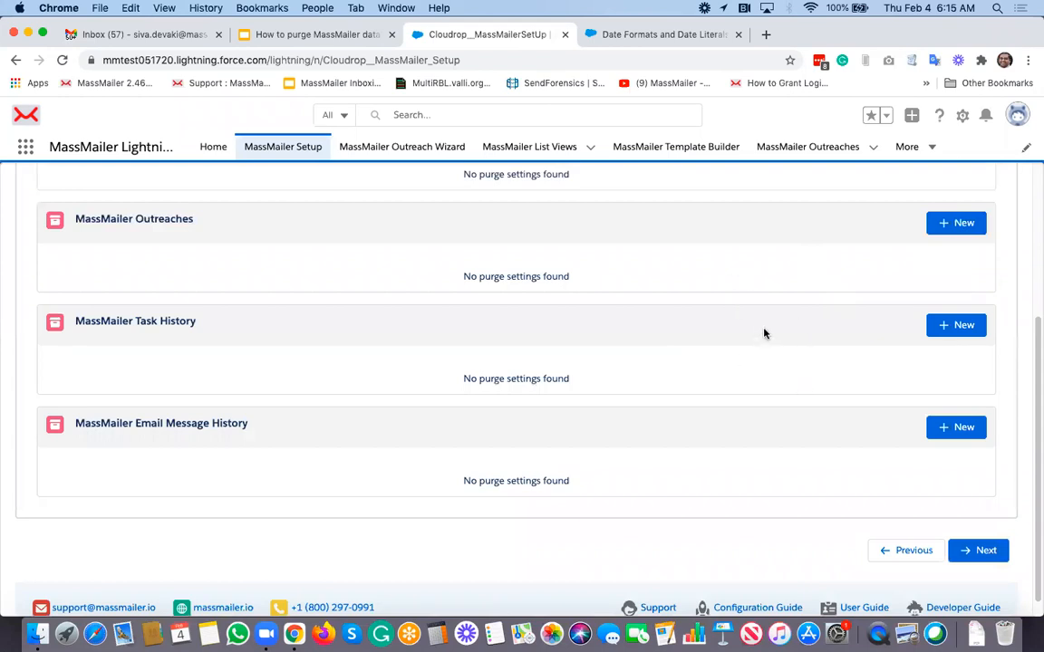
Go to the manual purge settings and look over the basic purge sections
scroll(764, 330, up, 5)
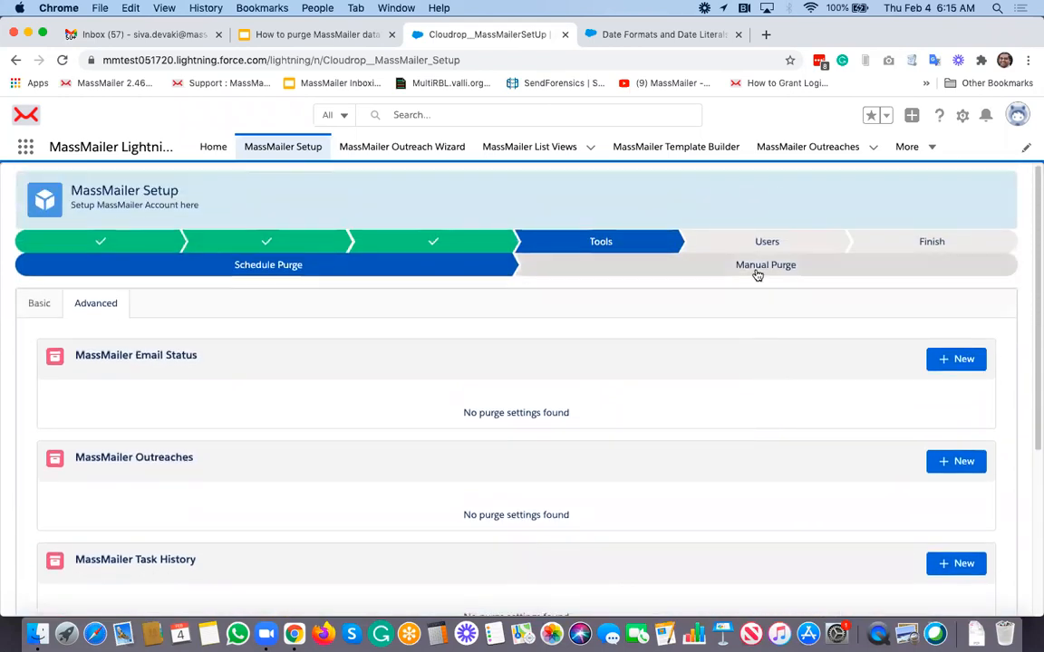
click(758, 267)
scroll(560, 366, down, 2)
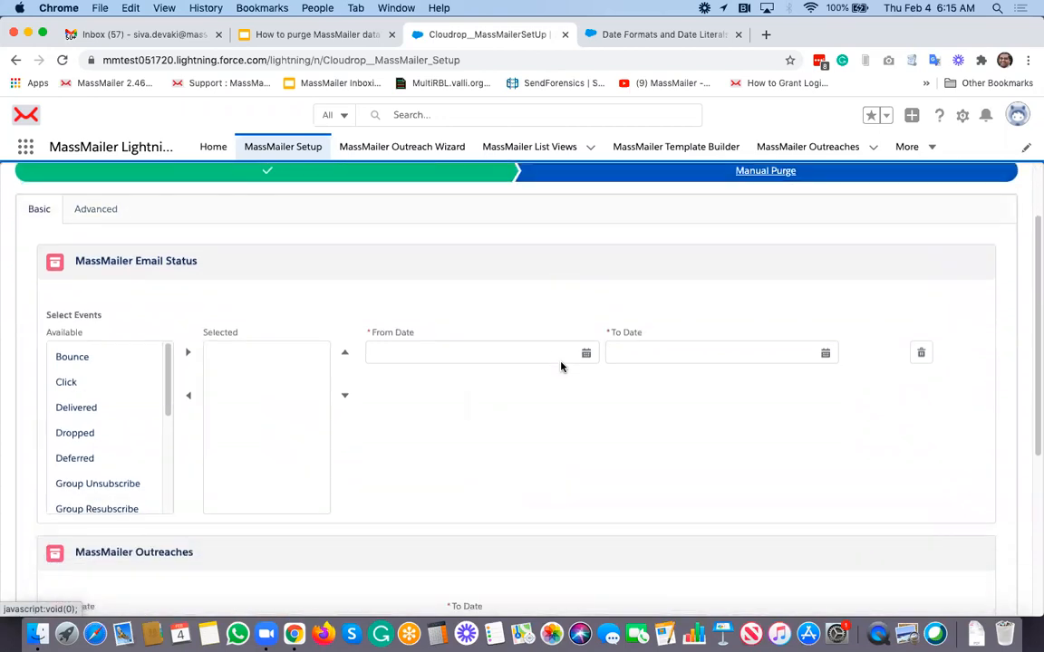
scroll(688, 401, down, 3)
scroll(617, 396, up, 3)
scroll(135, 366, up, 1)
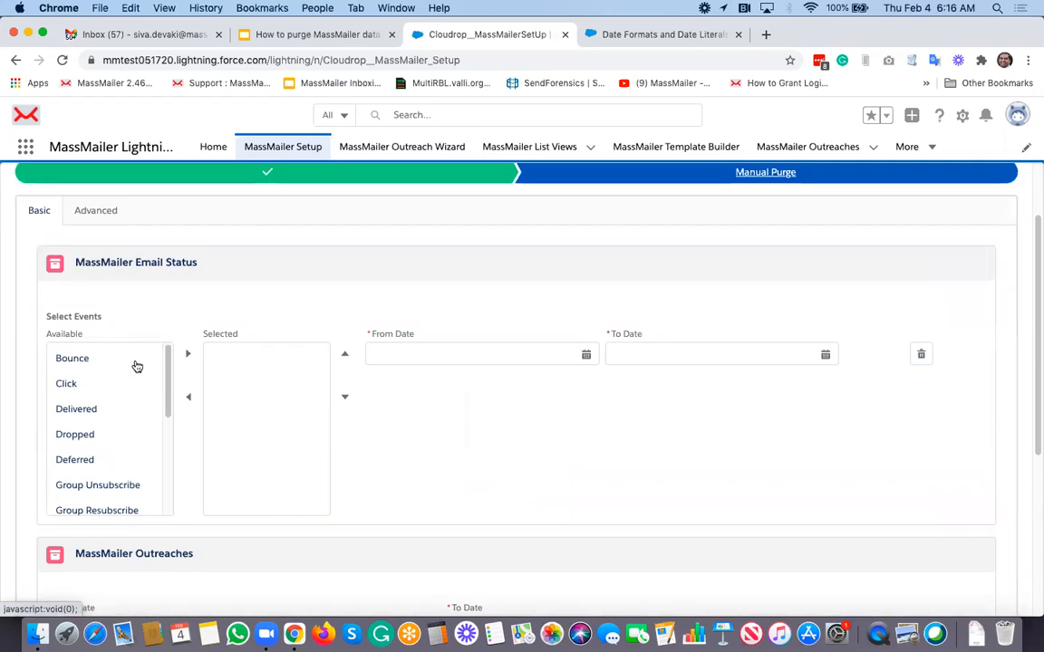
Add all available events, from Bounce through Reply, to the selected events of the MassMailer Email Status manual purge
click(120, 363)
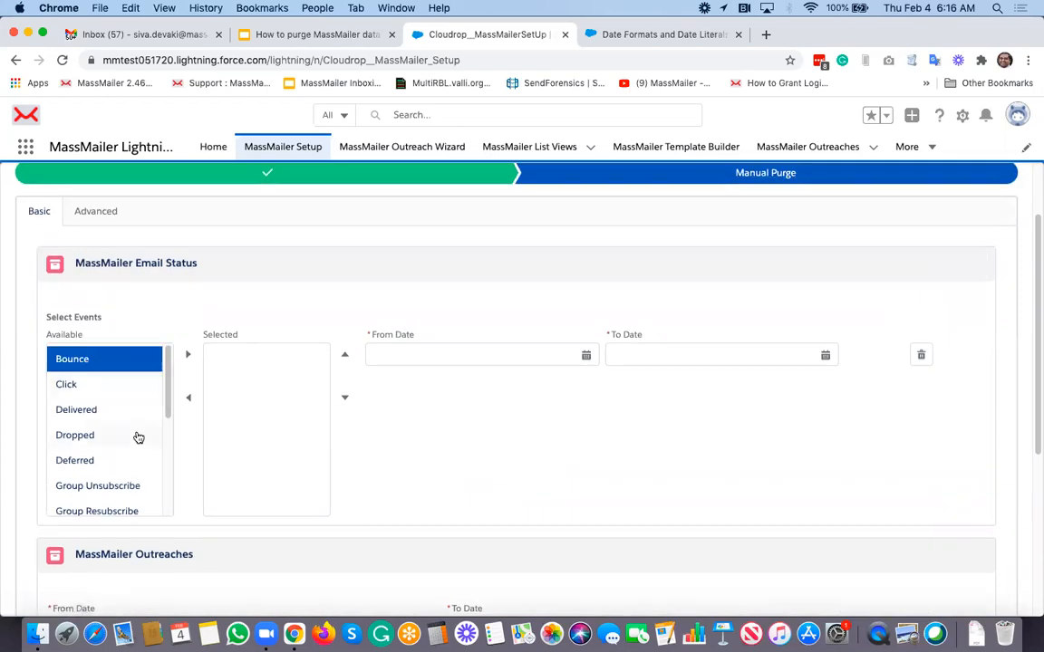
scroll(136, 436, down, 5)
scroll(138, 448, down, 3)
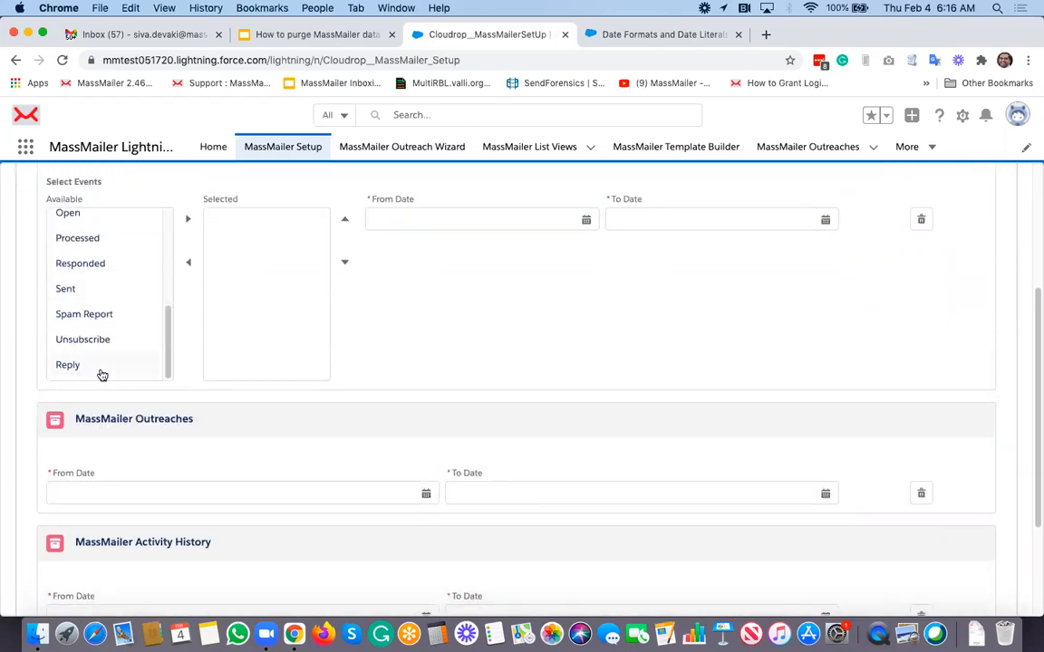
shift+click(102, 371)
click(187, 219)
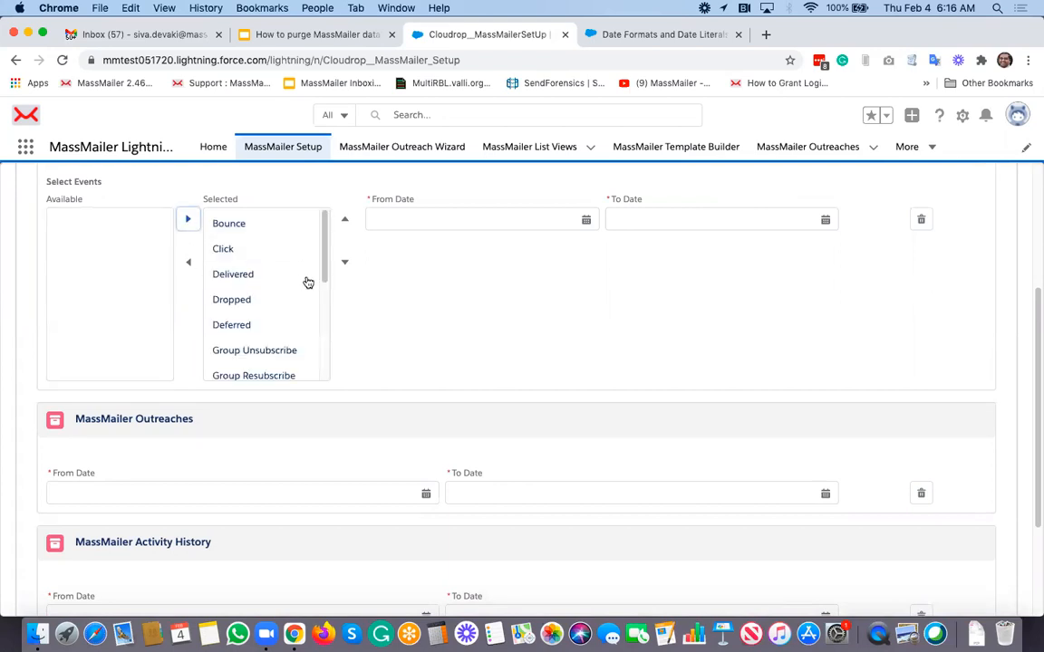
Set the Email Status purge period from Dec 1, 2020 to Jan 4, 2021 and start the deletion
scroll(445, 307, up, 3)
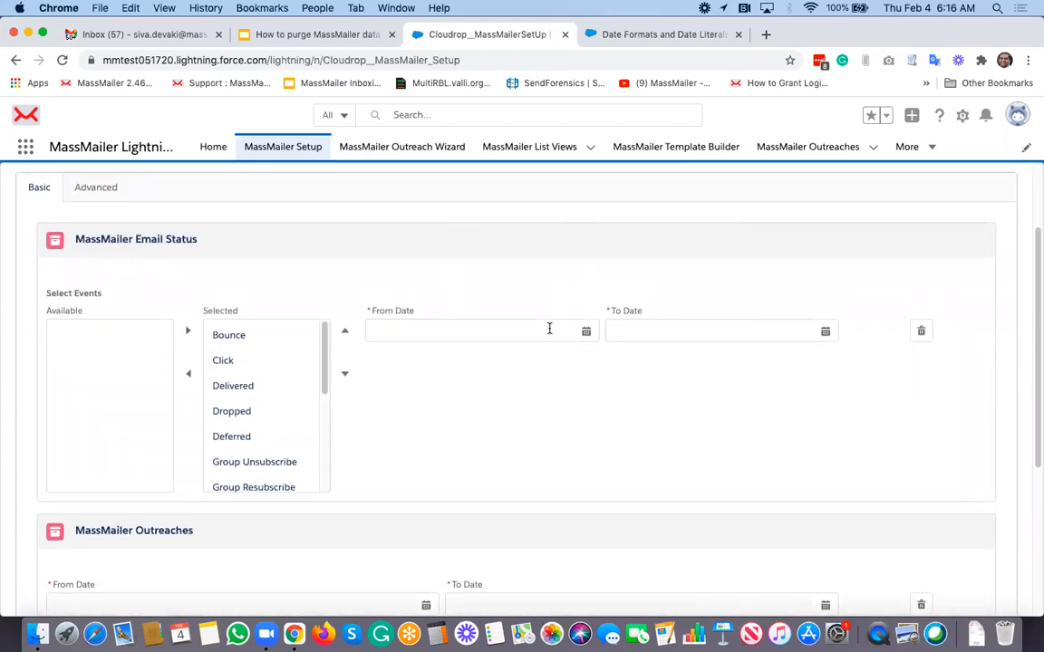
click(549, 329)
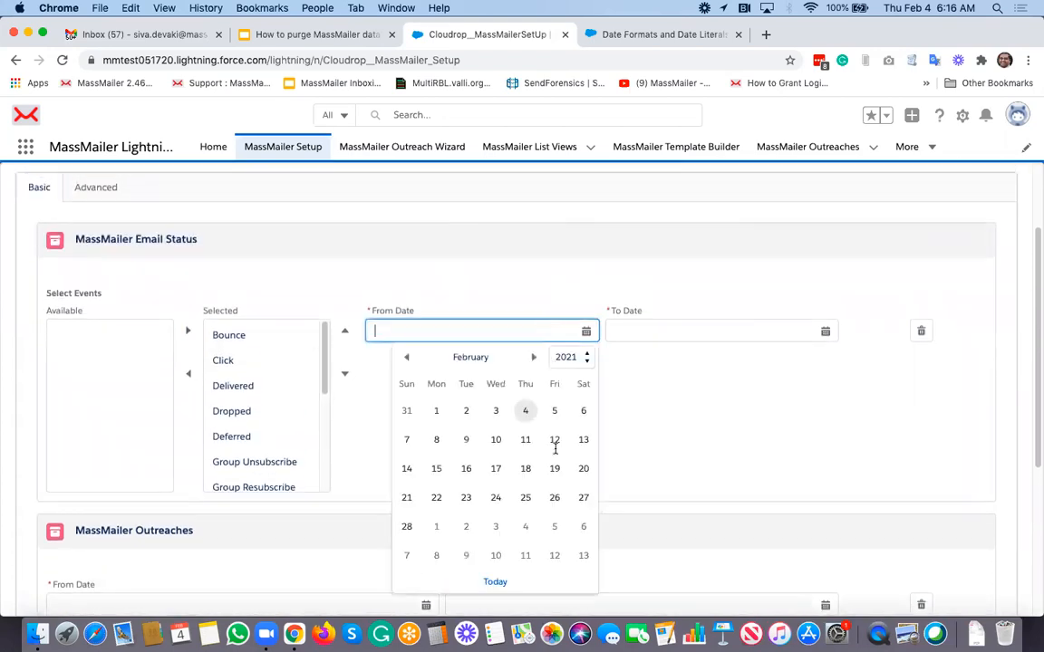
click(404, 359)
click(404, 360)
click(465, 411)
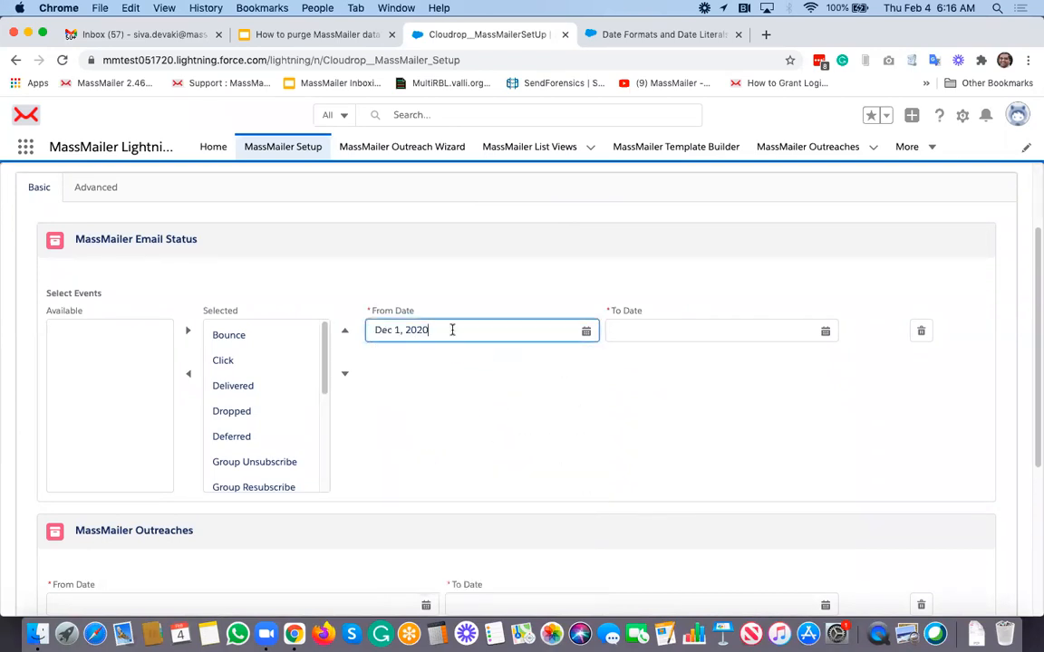
click(681, 340)
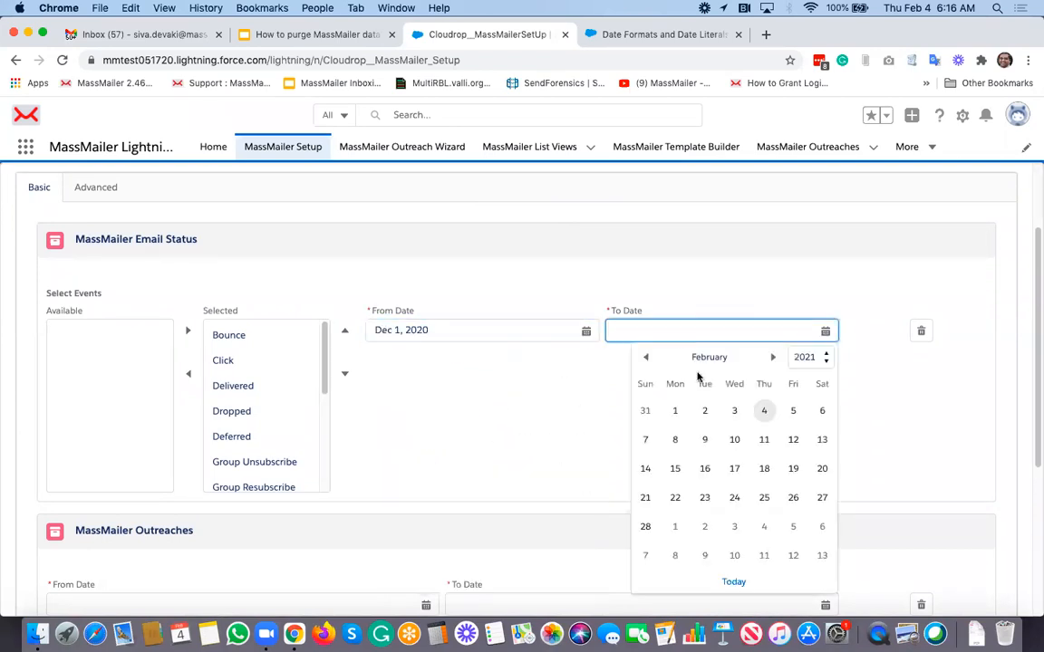
click(647, 359)
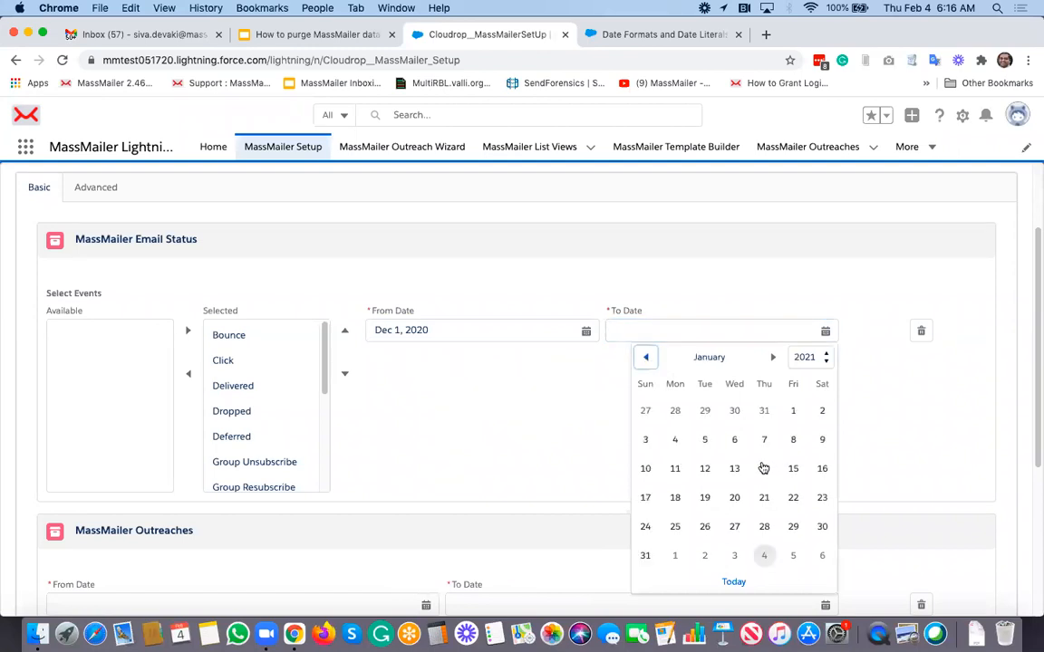
click(675, 440)
click(928, 336)
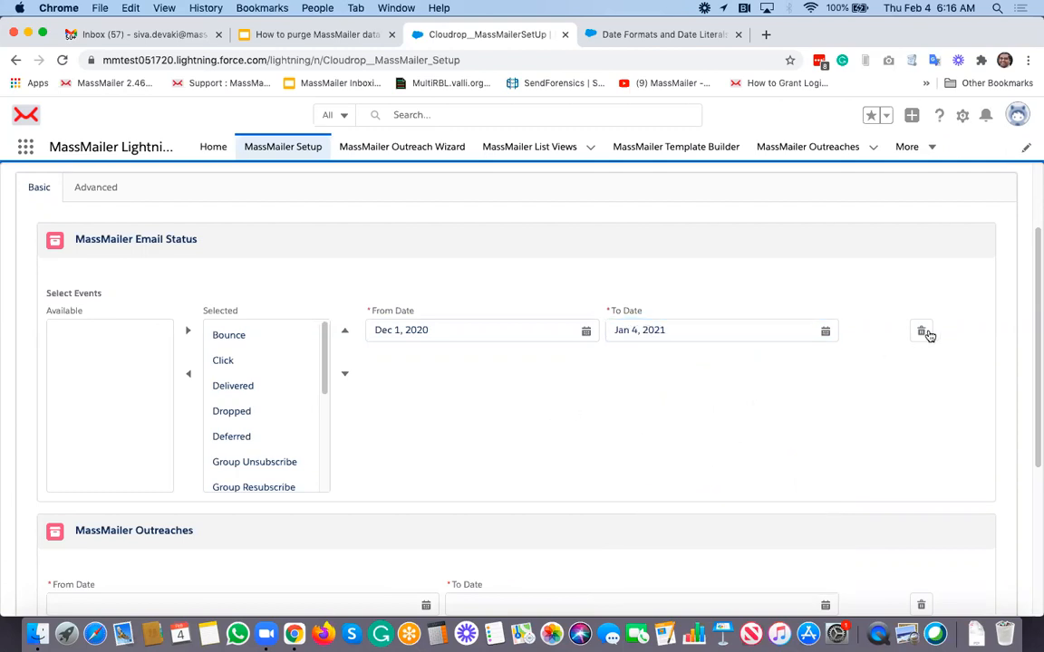
click(921, 331)
Review the basic manual purge date ranges for MassMailer Outreaches and MassMailer Activity History
scroll(571, 369, up, 2)
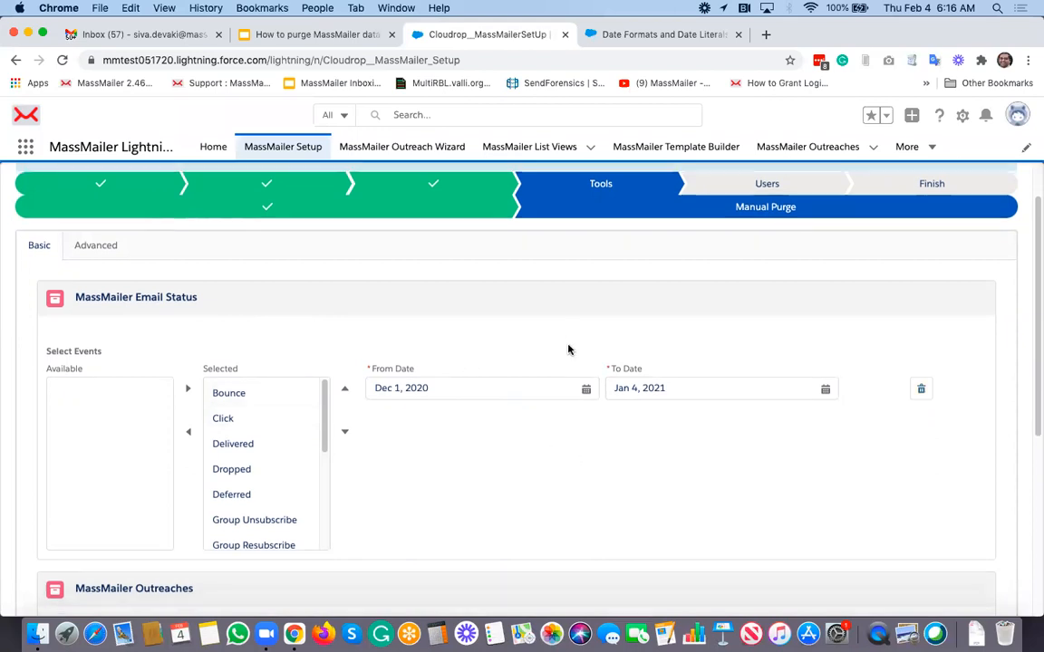
scroll(568, 350, down, 3)
scroll(568, 350, down, 4)
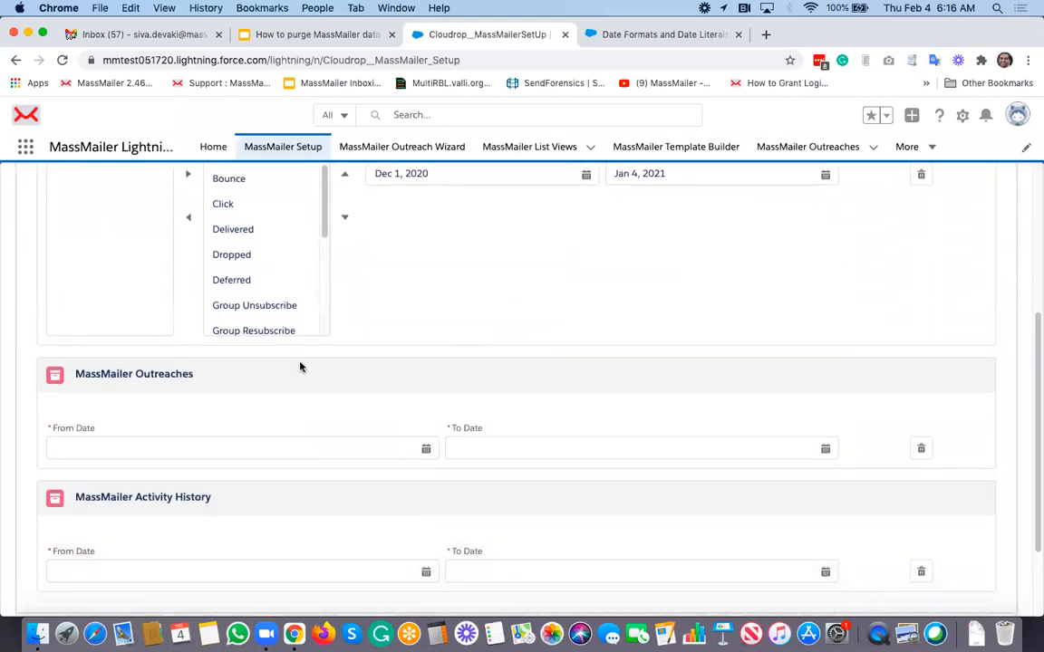
scroll(150, 299, down, 3)
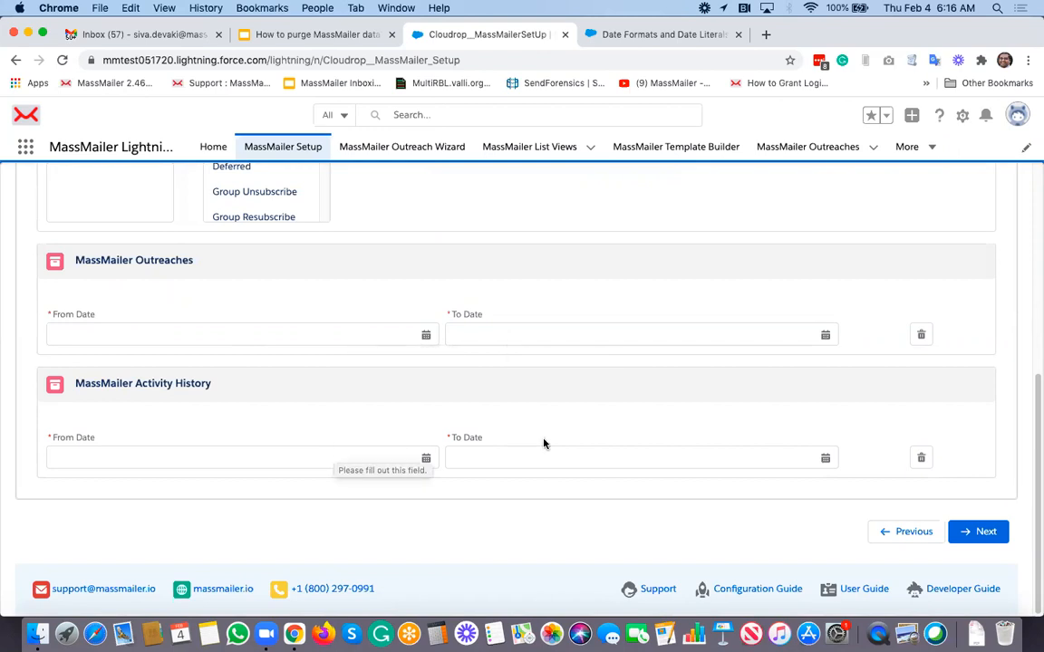
Switch to the advanced manual purge and review the rules from Email Status through Email Message History
scroll(242, 356, up, 10)
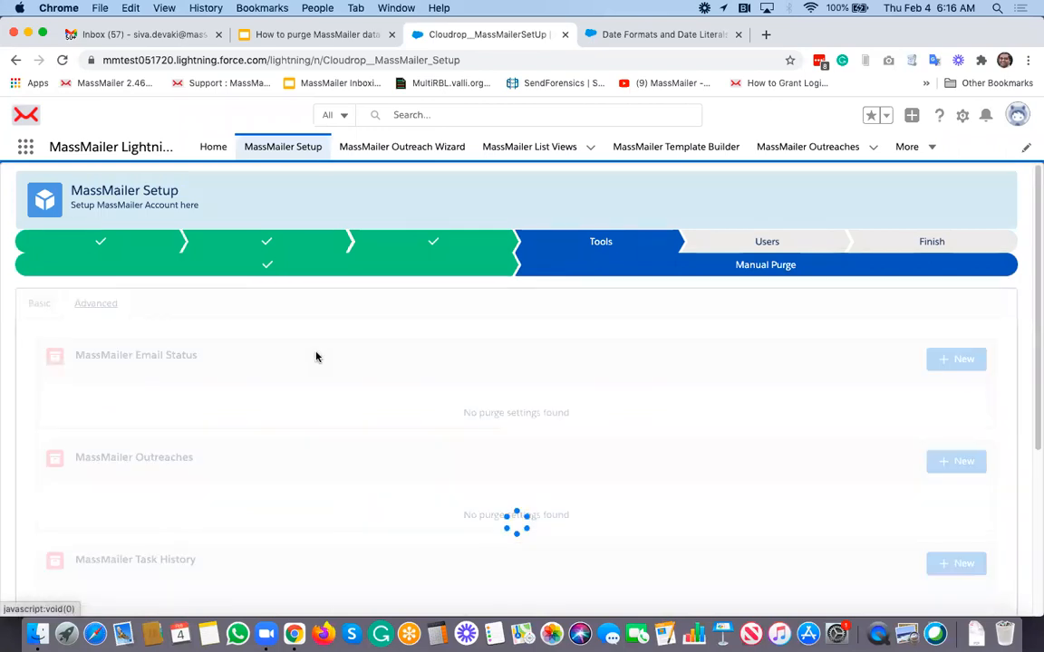
scroll(290, 344, down, 2)
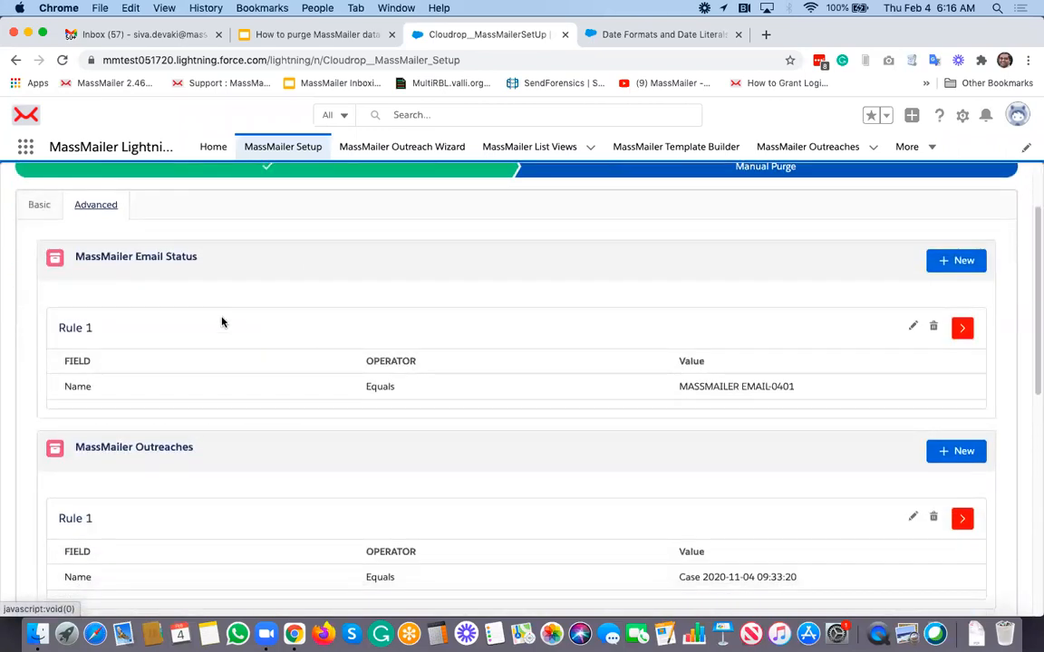
scroll(222, 322, down, 1)
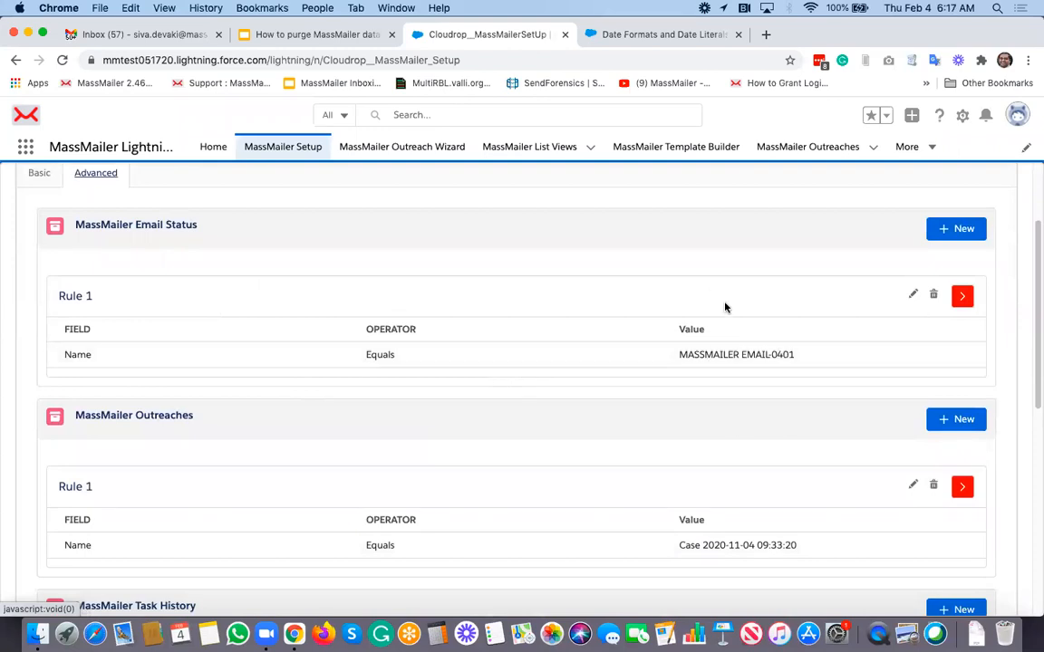
scroll(725, 308, down, 5)
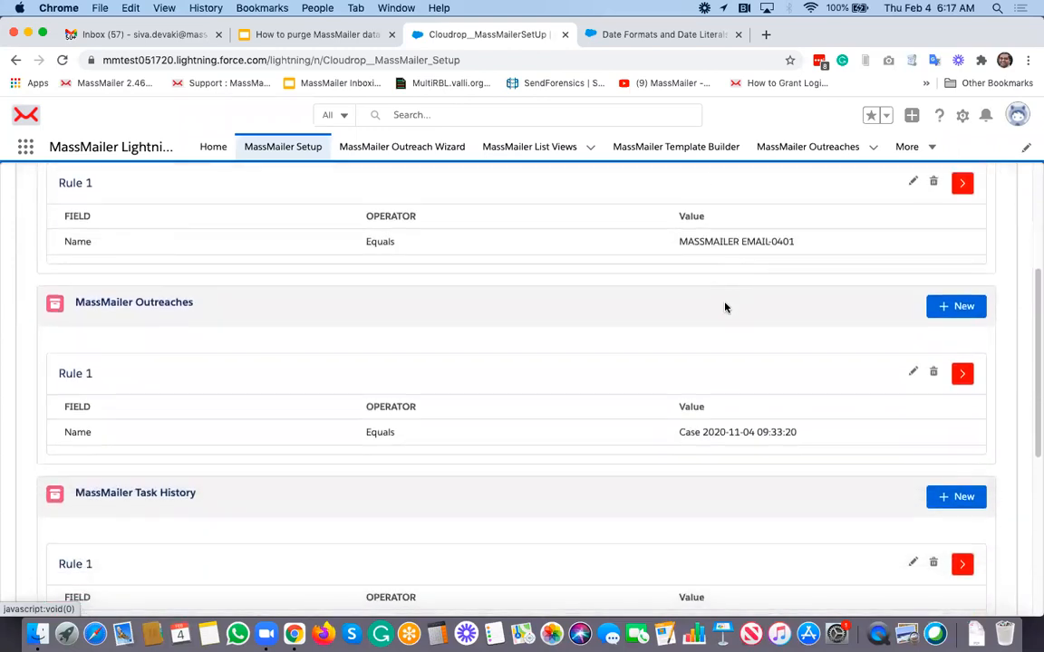
scroll(724, 307, down, 3)
scroll(725, 307, down, 2)
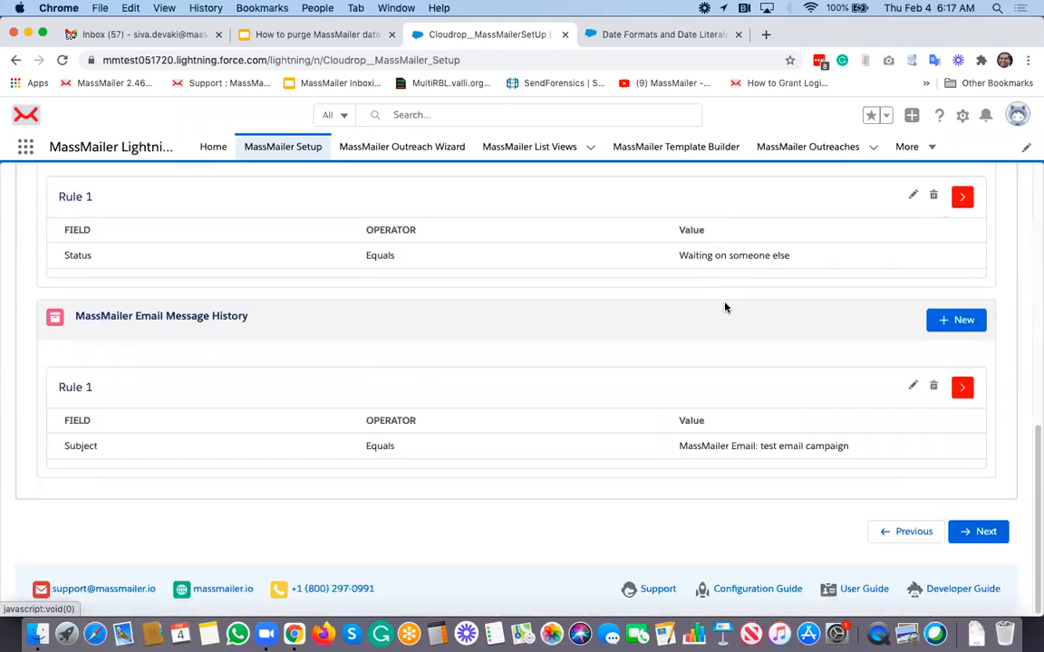
Execute Rule 1 of MassMailer Email Status as a manual purge
scroll(725, 307, up, 15)
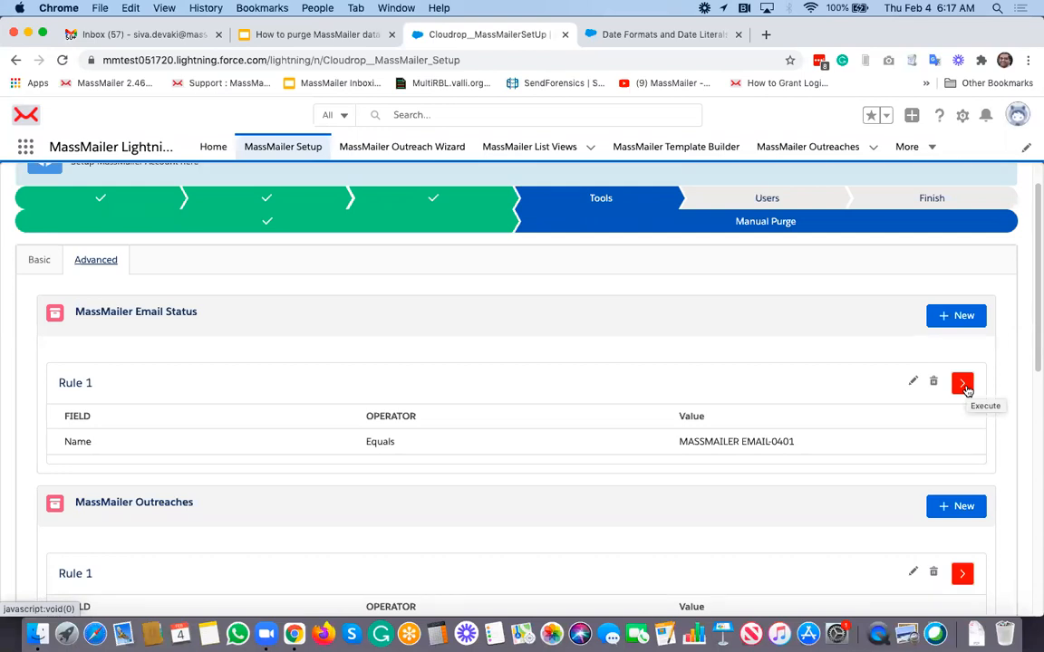
click(962, 384)
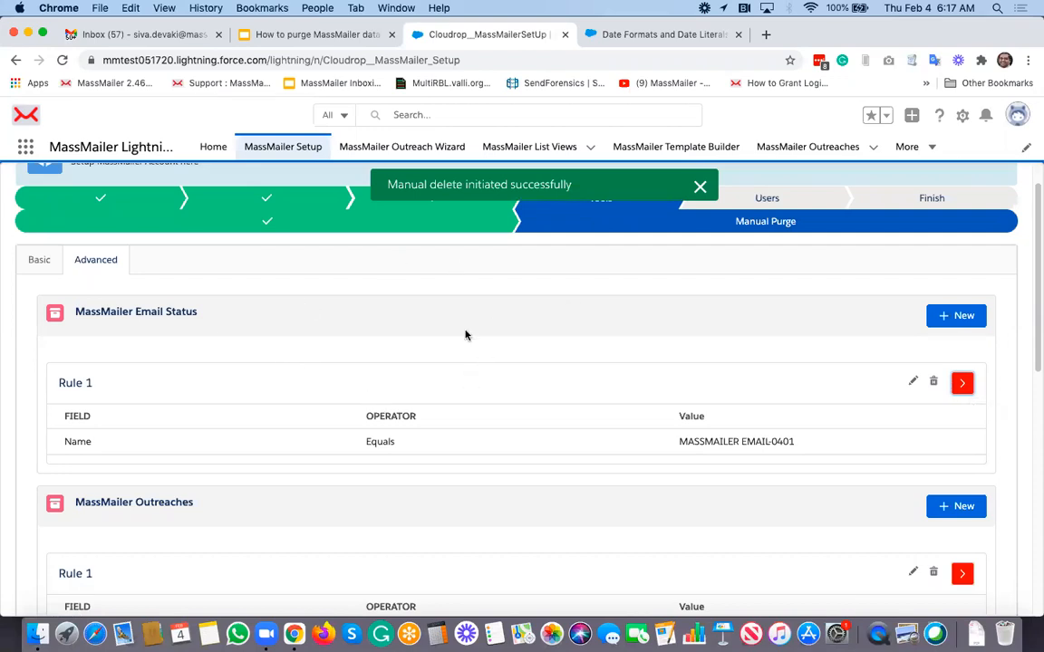
scroll(467, 342, up, 2)
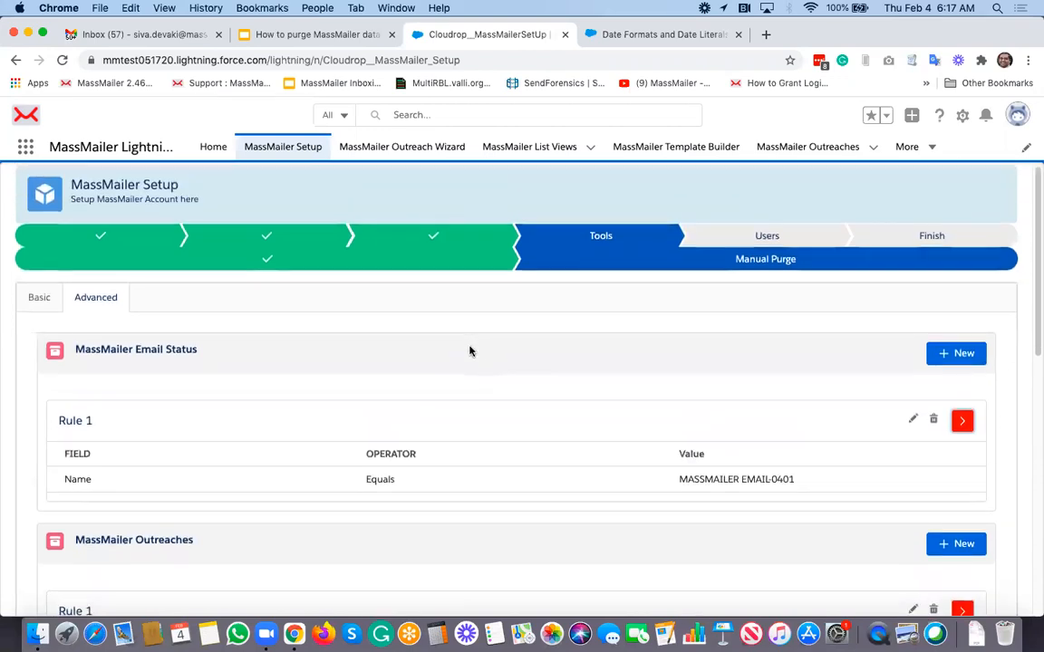
Start a new advanced manual purge rule for MassMailer Email Status and choose MassMailer Outreach as the related object for its filter field
scroll(444, 351, down, 1)
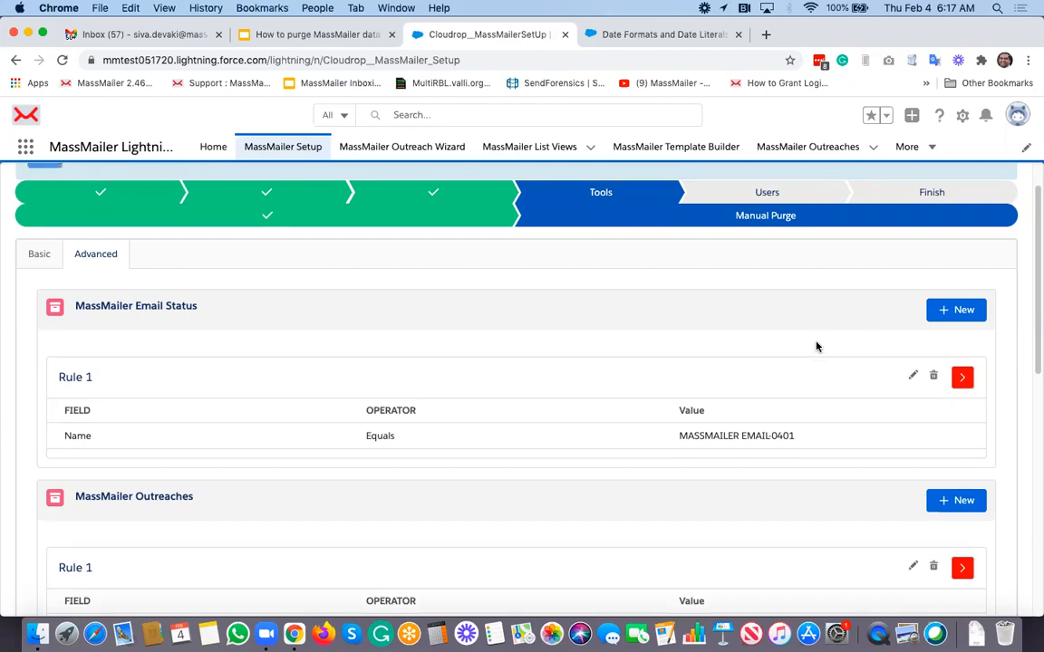
scroll(816, 344, up, 1)
scroll(787, 352, down, 2)
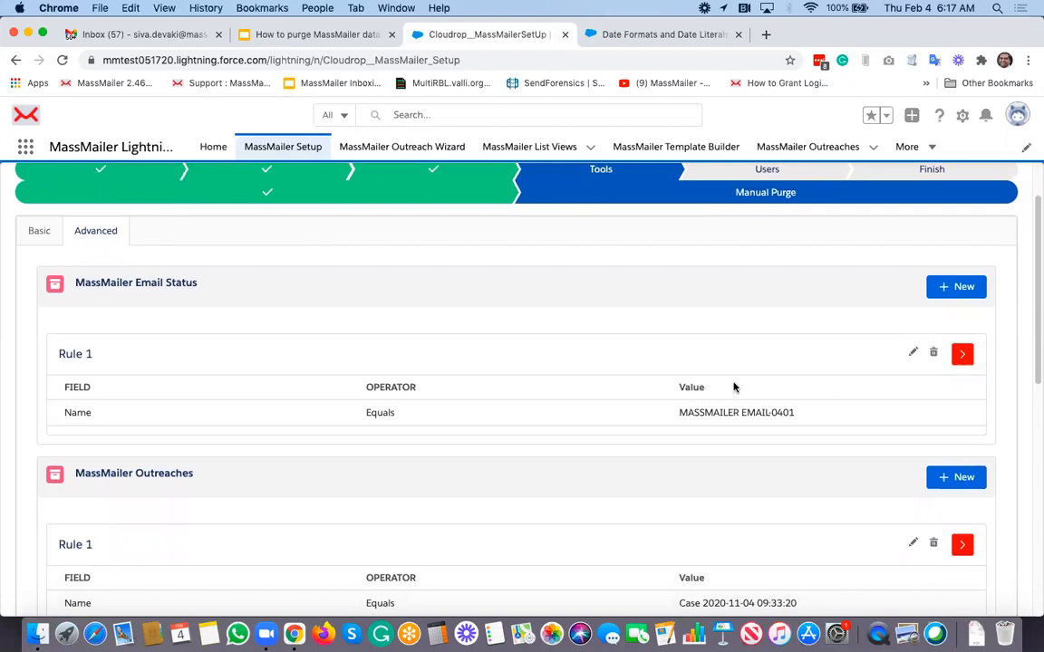
click(959, 299)
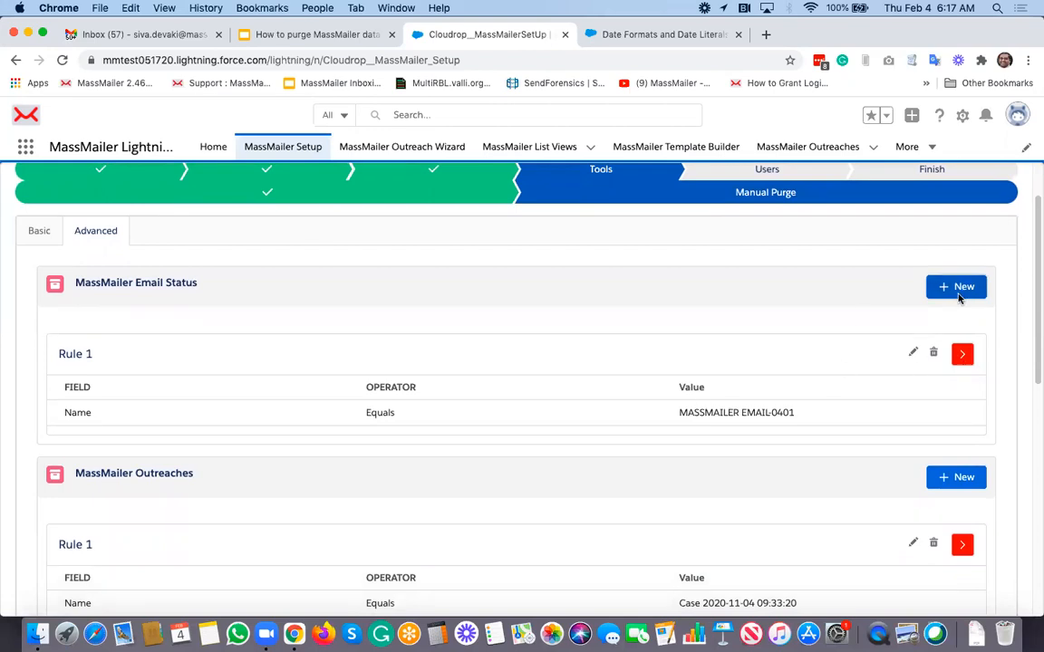
click(198, 353)
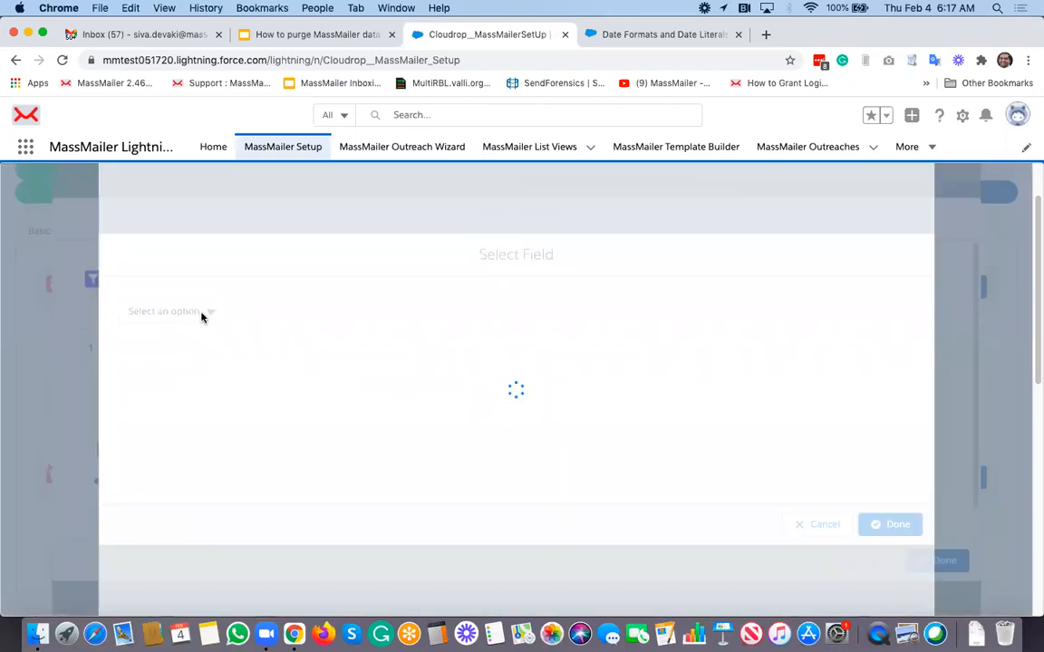
click(201, 314)
click(210, 335)
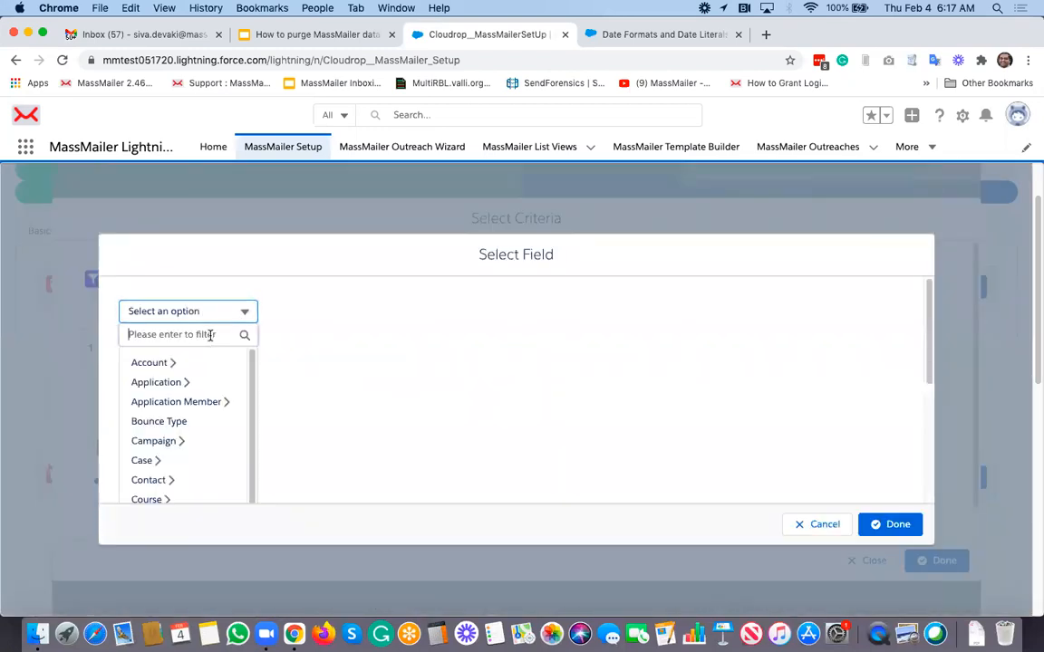
text(out)
click(213, 364)
Select MassMailer Outreach Name as the filter field and confirm the field selection
click(300, 312)
click(306, 334)
text(name)
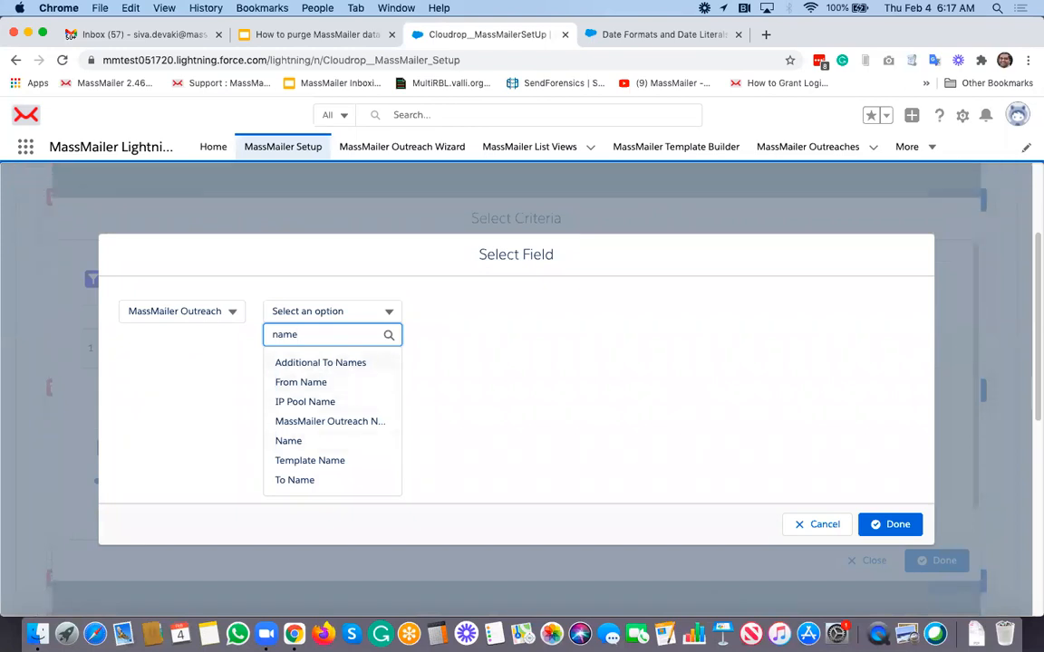
key(BackSpace)
key(BackSpace)
text(out)
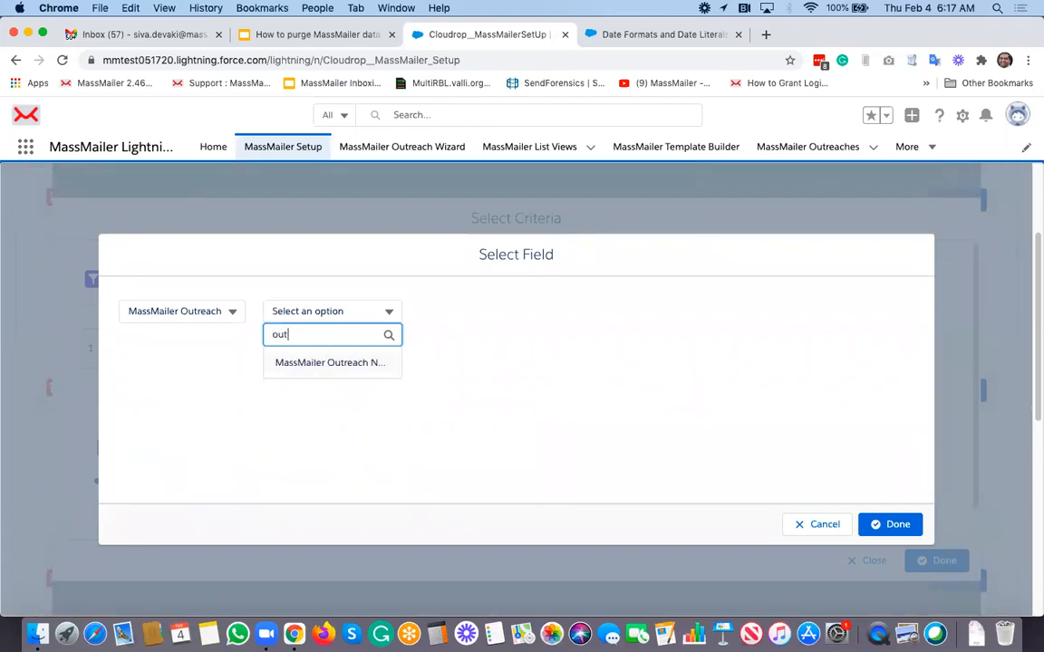
click(329, 312)
click(331, 314)
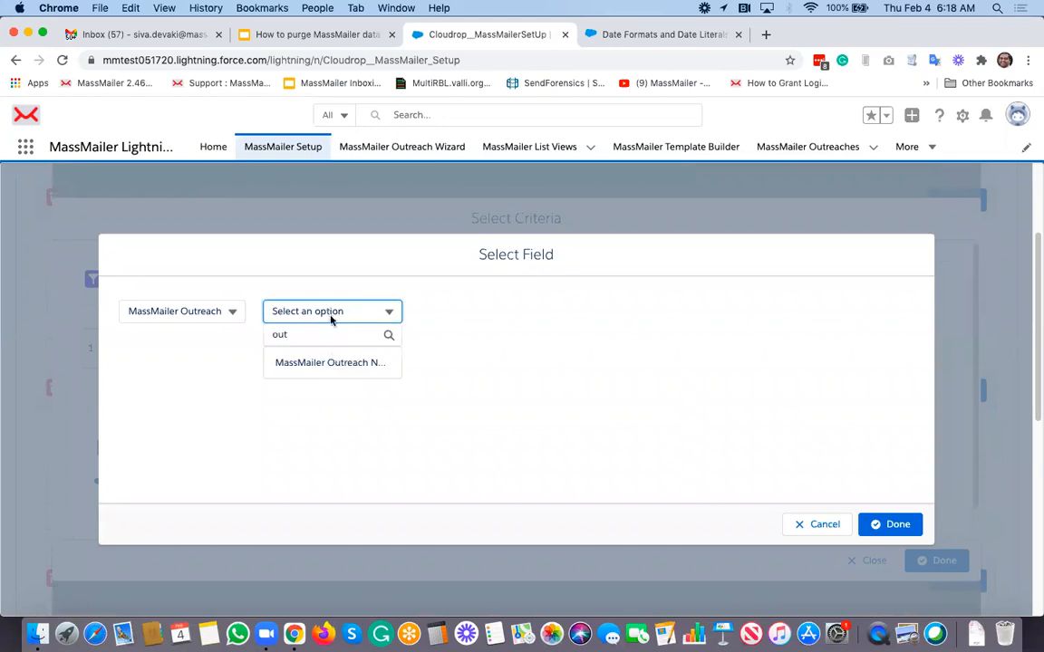
click(335, 363)
click(890, 524)
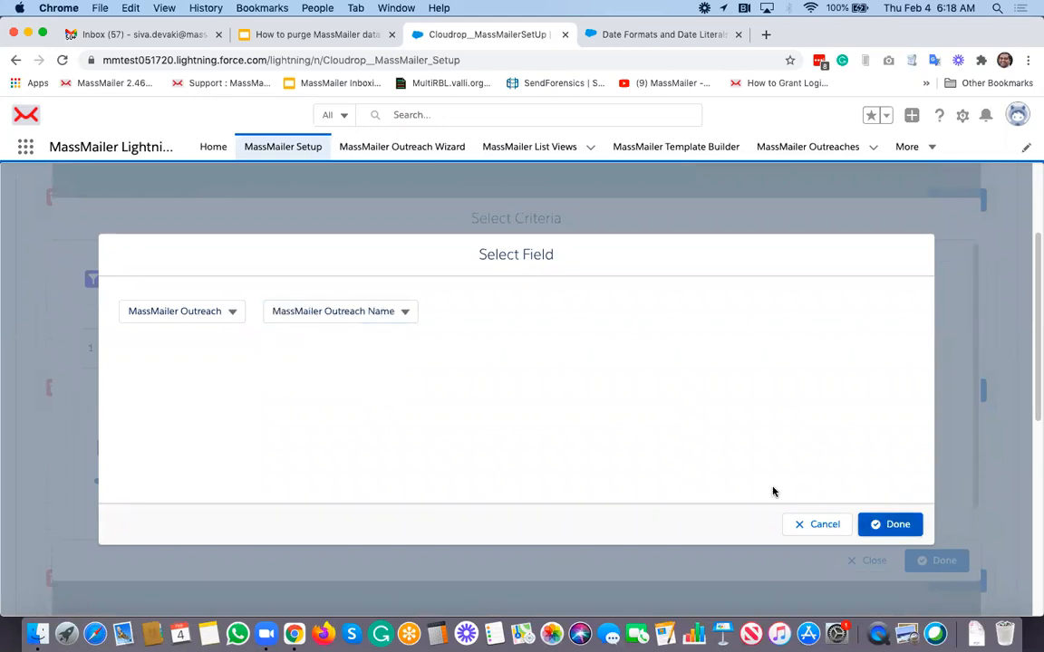
Set the filter operator to Contains with the value "campaign" and save the new Email Status rule
click(645, 351)
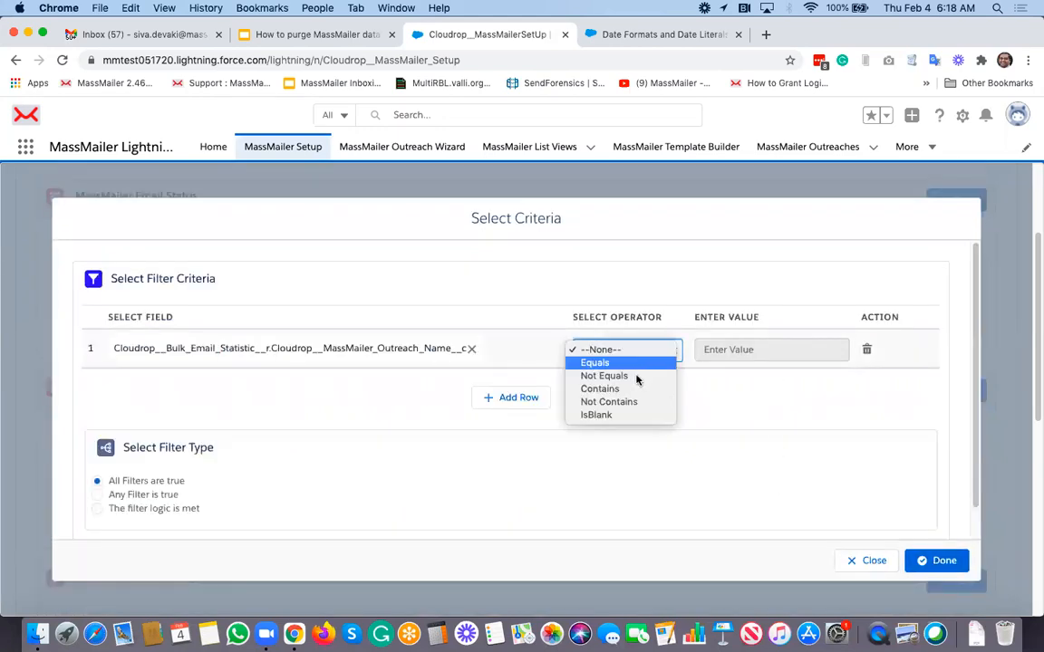
click(633, 385)
click(626, 360)
click(625, 366)
click(745, 359)
text(a)
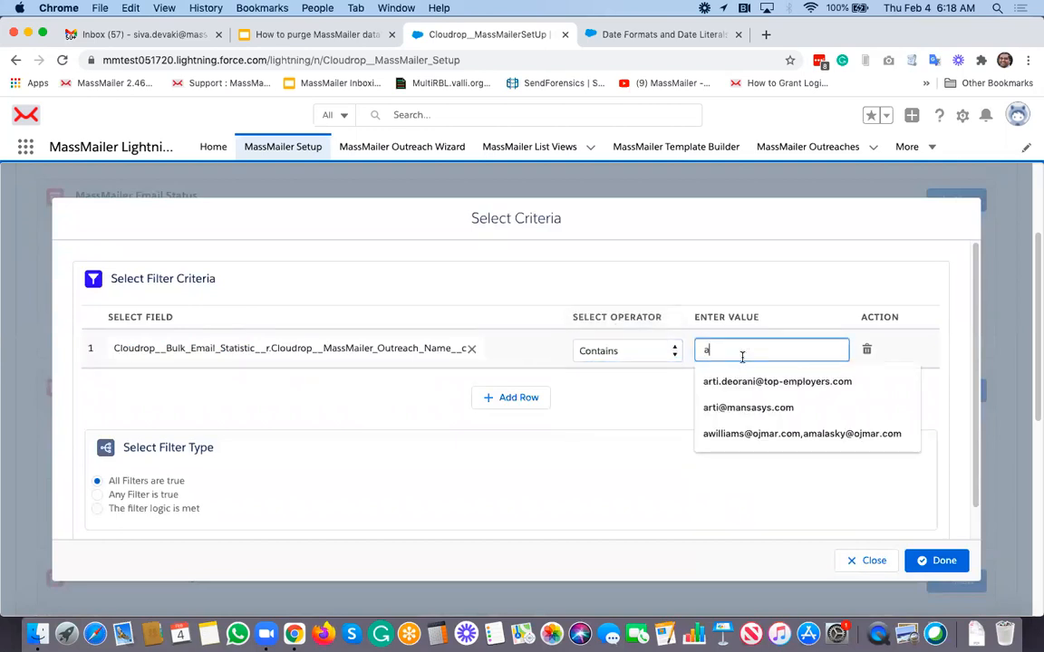
key(BackSpace)
text(campaig)
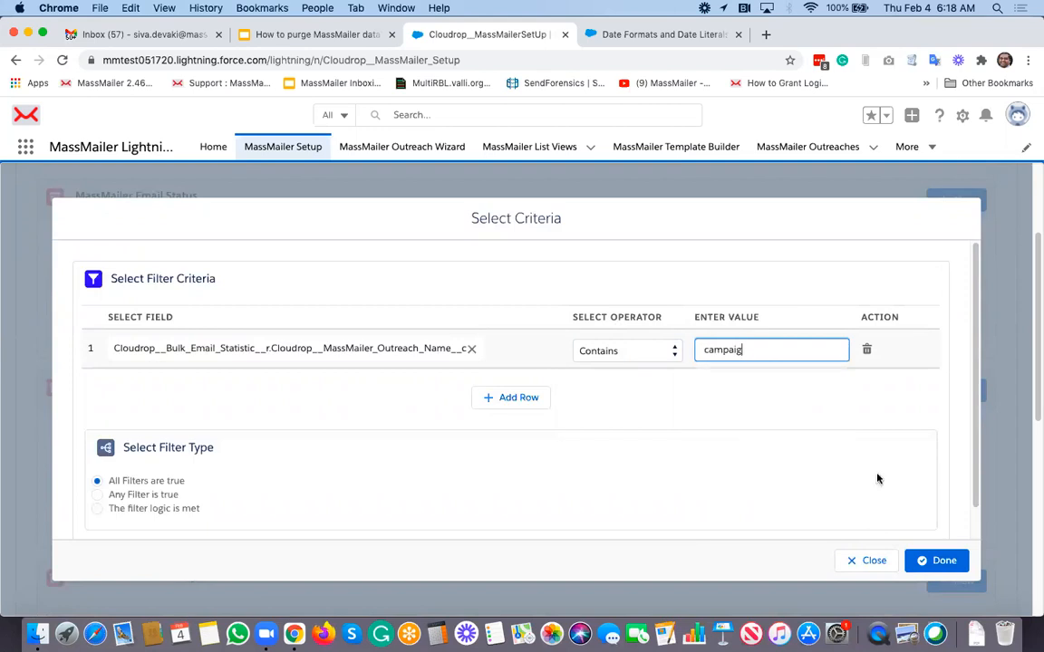
text(n)
click(929, 553)
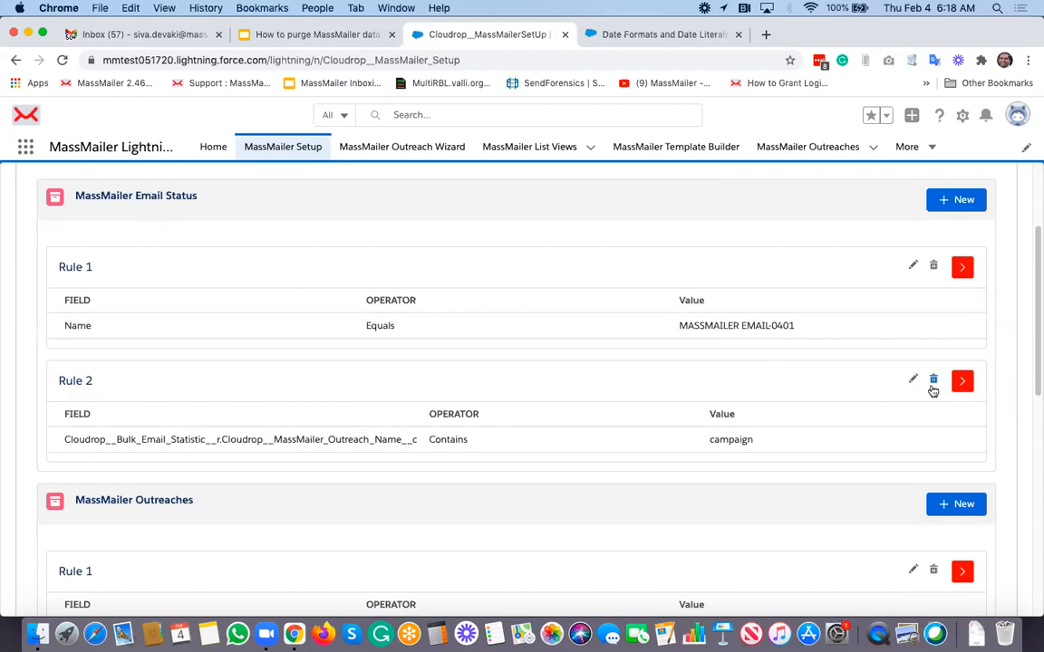
Delete Rule 1 of MassMailer Email Message History from the advanced manual purge
scroll(392, 392, down, 5)
scroll(191, 306, down, 8)
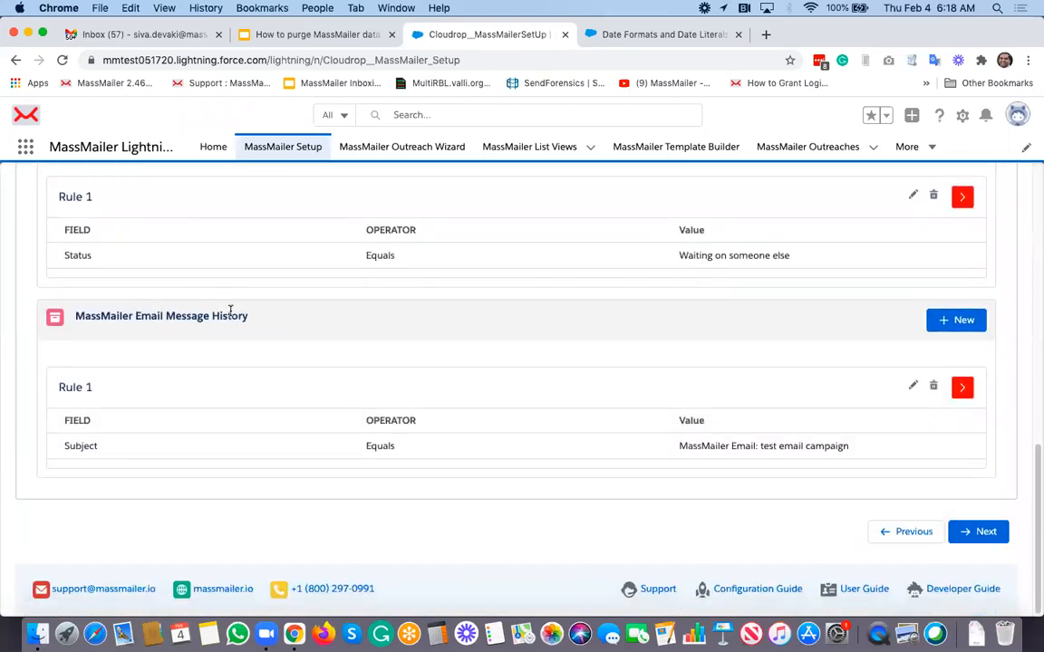
click(934, 387)
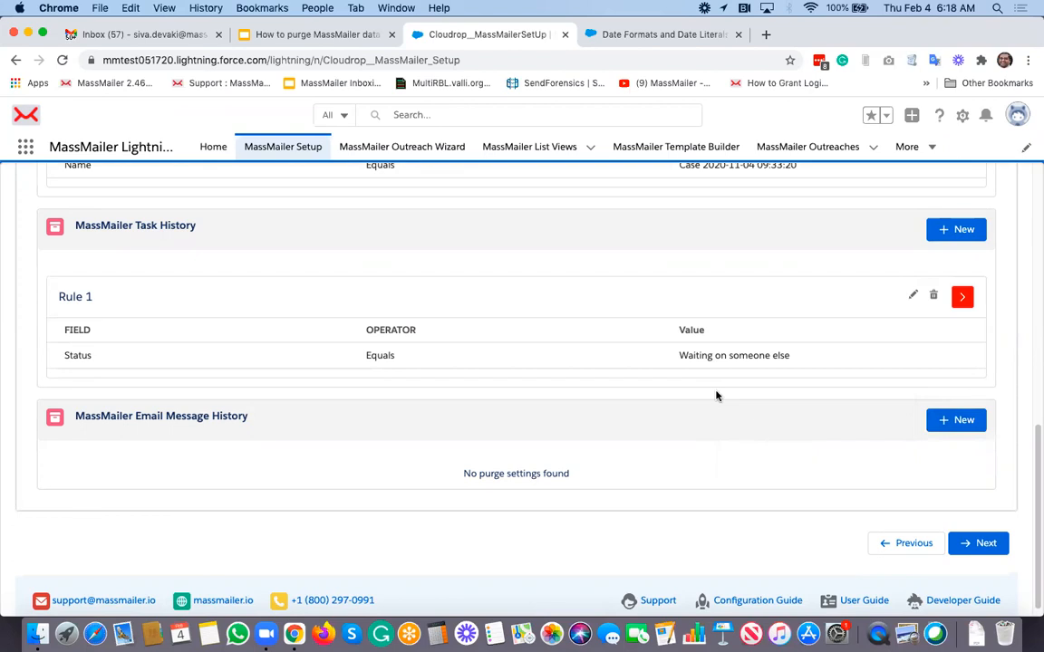
Delete Rule 2, the outreach name filter, from MassMailer Email Status
scroll(716, 396, up, 5)
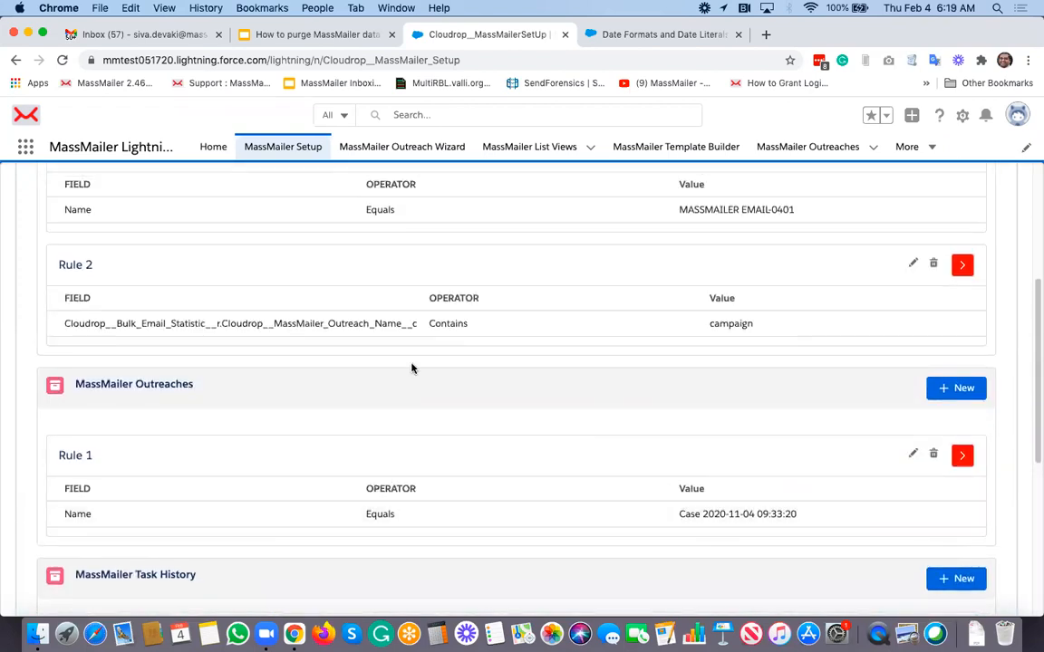
scroll(411, 368, up, 2)
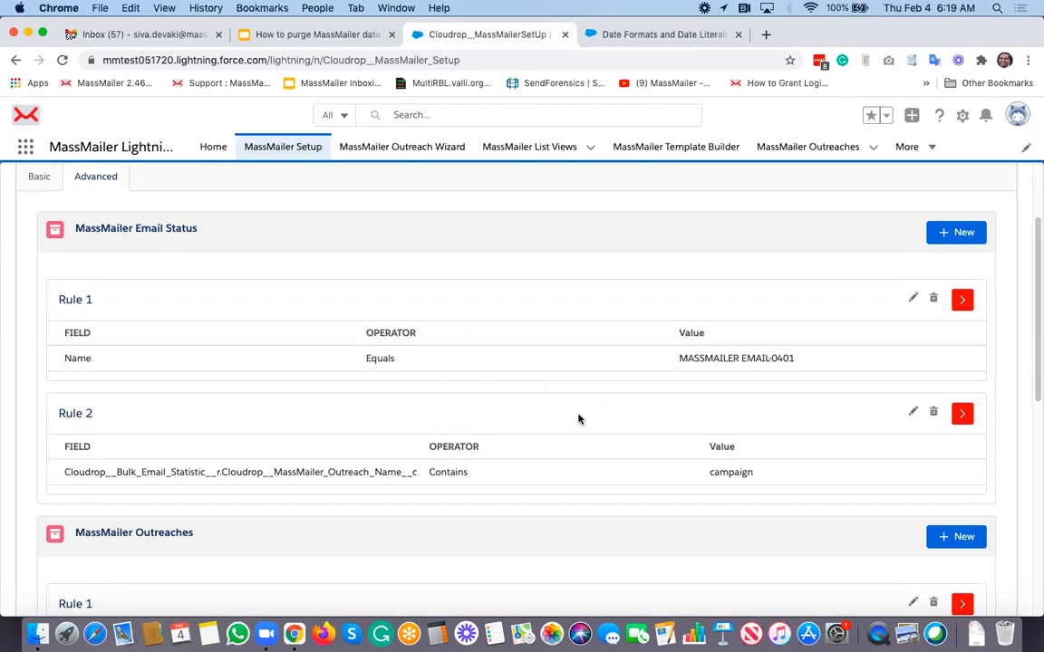
click(934, 414)
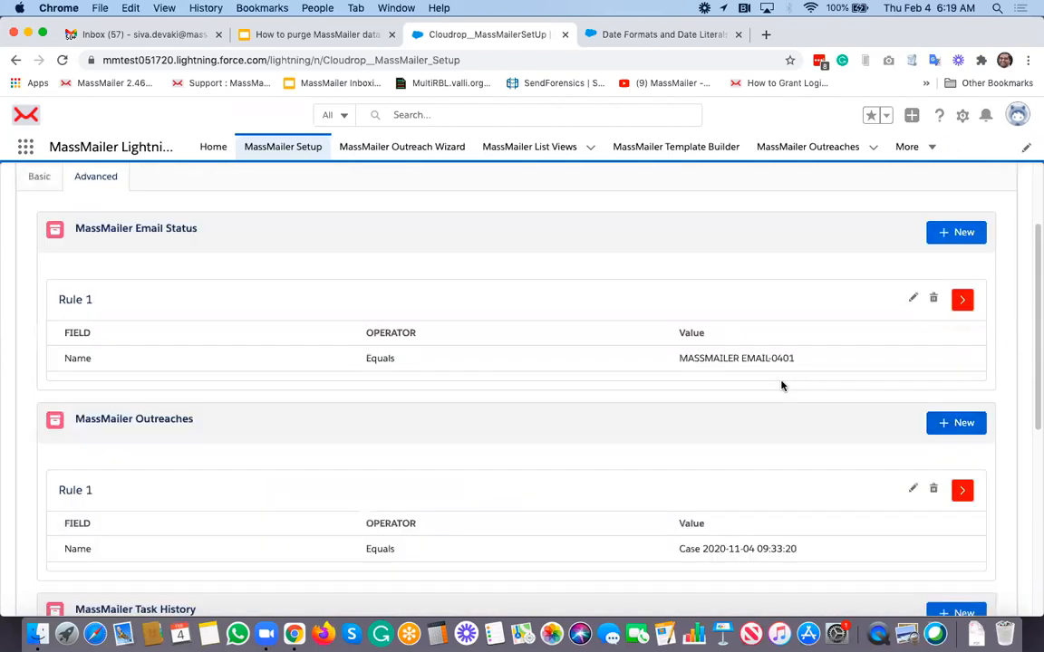
scroll(782, 386, up, 3)
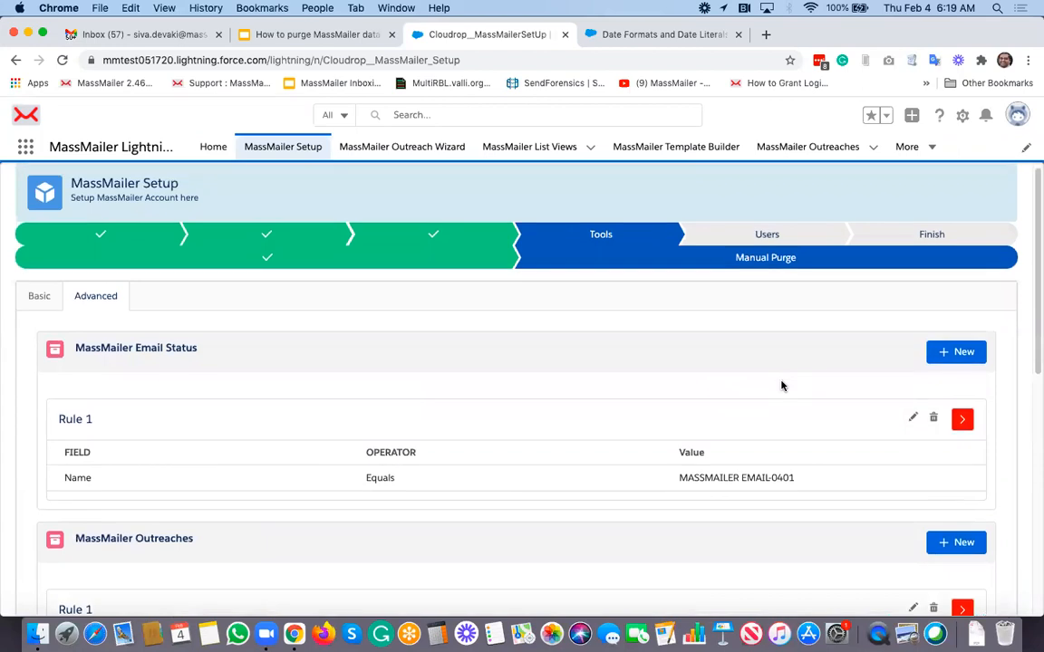
scroll(779, 380, down, 9)
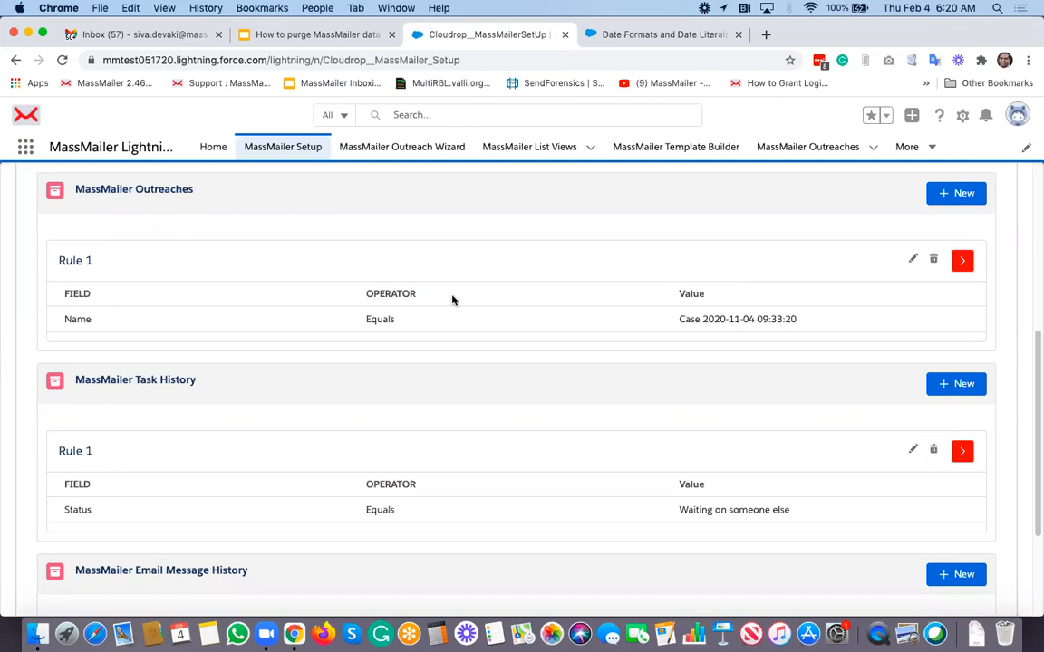
scroll(452, 299, up, 2)
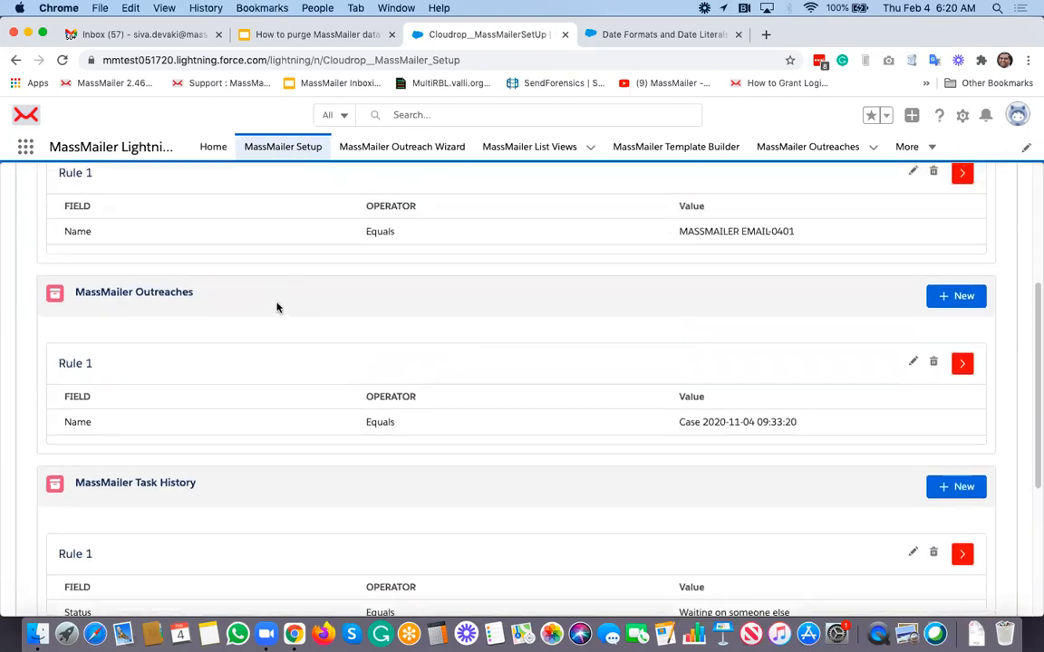
scroll(156, 274, up, 4)
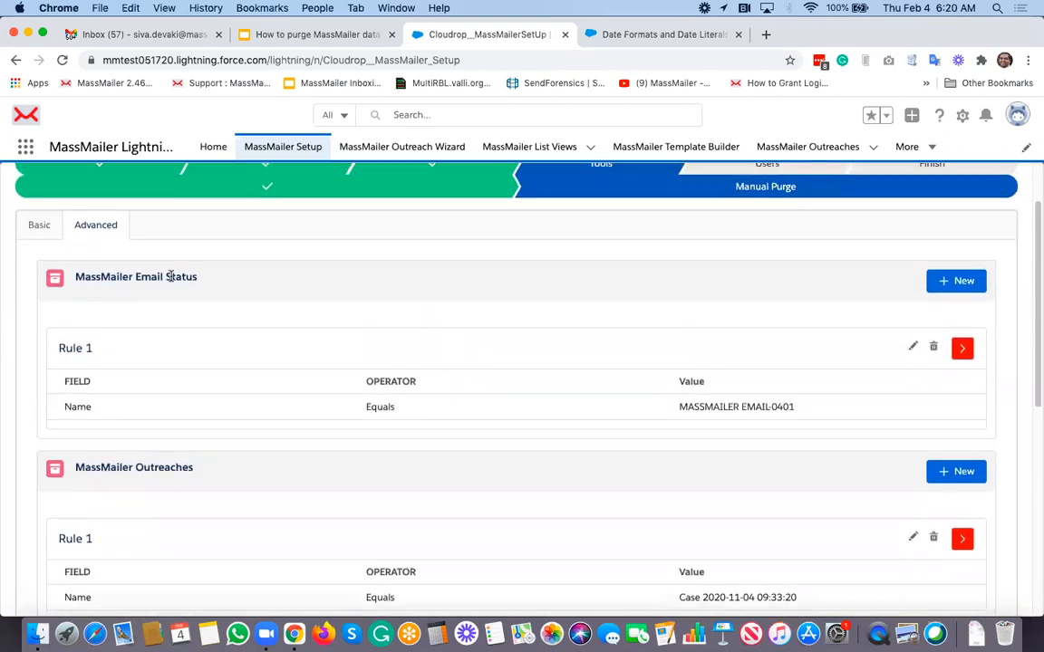
scroll(169, 277, down, 2)
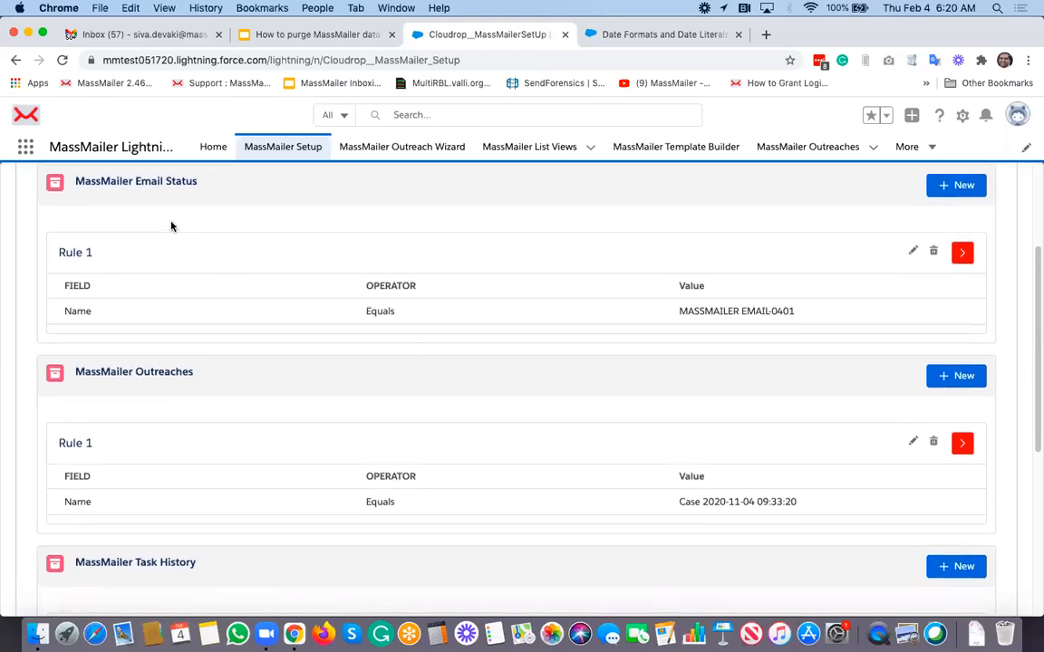
scroll(172, 225, up, 1)
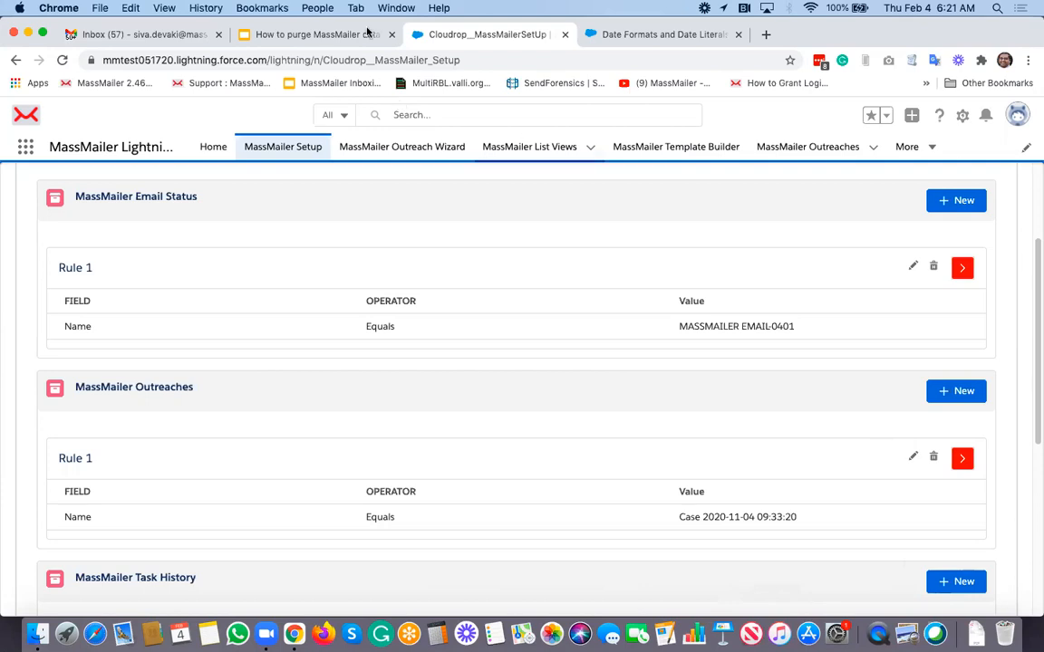
Switch to the Google Slides presentation "How to purge MassMailer data?"
key(super+alt+Left)
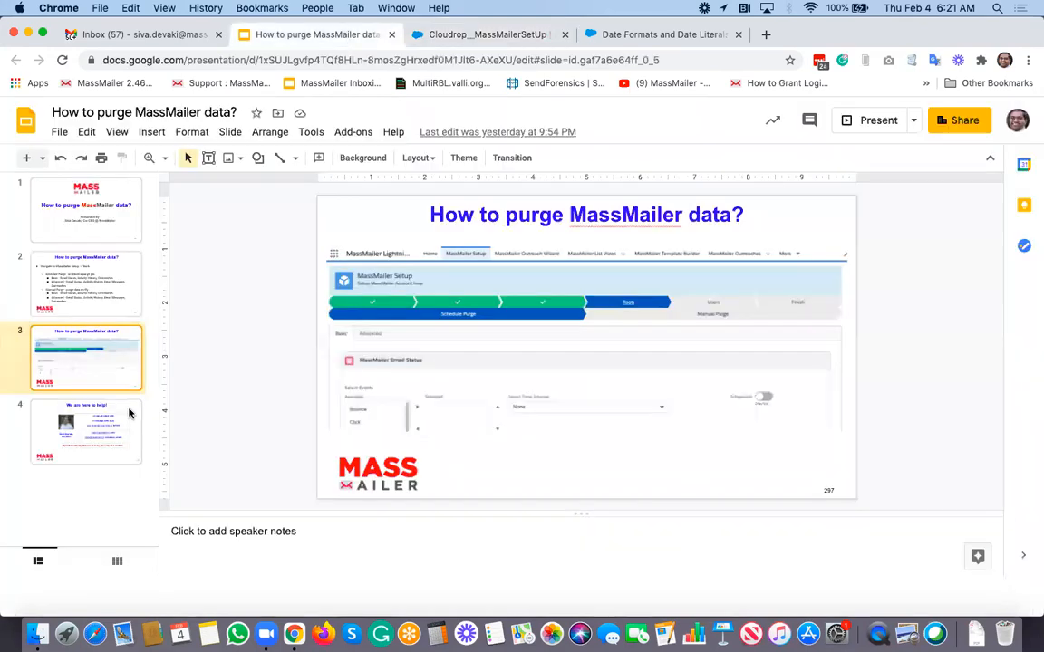